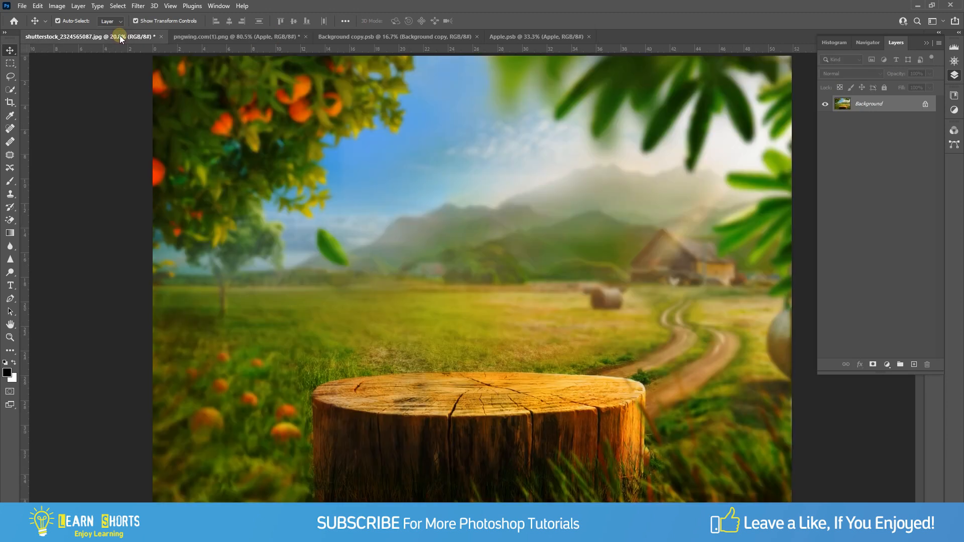
Bring the green apple into the farm background document, enlarge it slightly and seat it on the tree stump
click(530, 43)
drag(523, 279, 482, 282)
key(ctrl+t)
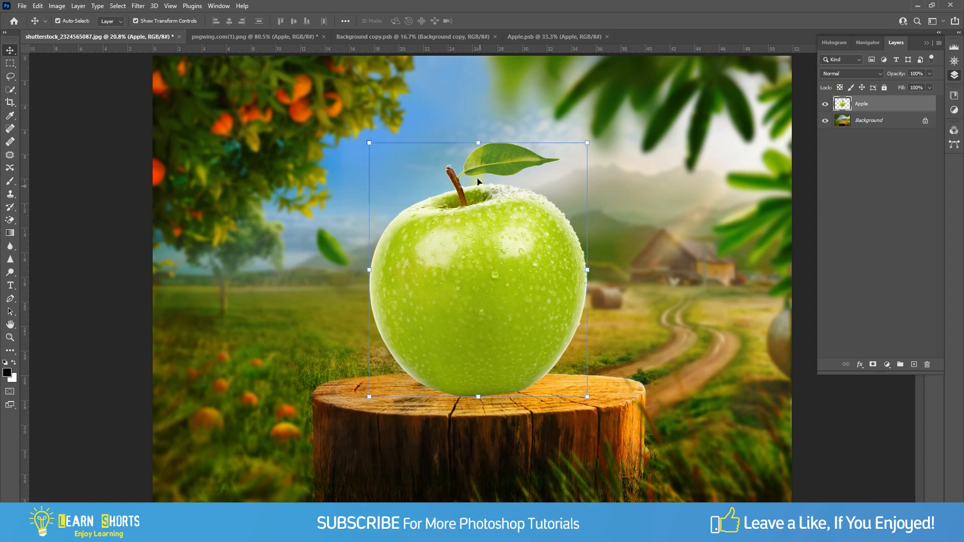
drag(477, 143, 480, 122)
key(Return)
drag(479, 227, 480, 231)
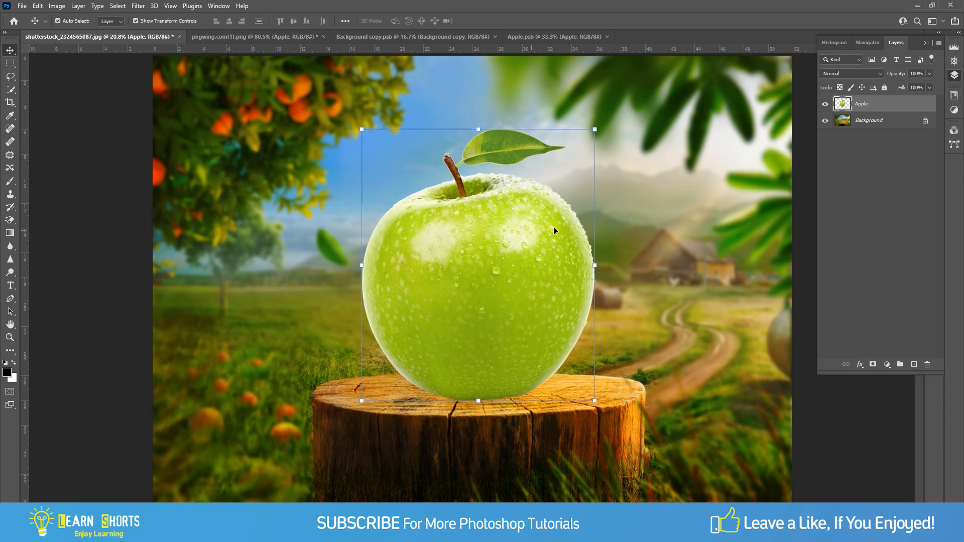
Select the whole apple, including its stem and leaf, on the Apple layer with the Quick Selection tool
click(880, 104)
click(6, 91)
click(62, 100)
click(88, 101)
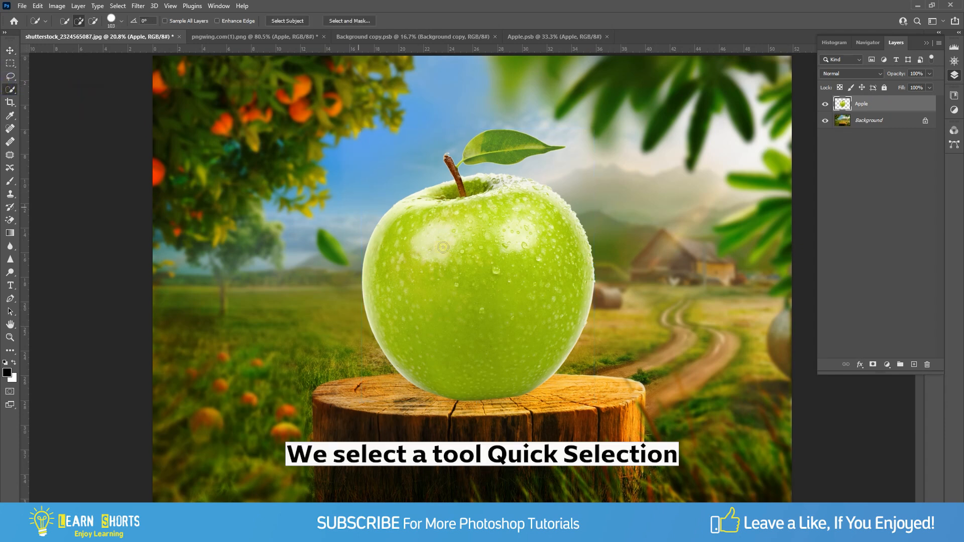
mouse_move(473, 265)
mouse_down()
mouse_move(497, 270)
mouse_move(479, 290)
mouse_move(502, 263)
mouse_move(427, 222)
mouse_move(465, 206)
mouse_move(499, 164)
mouse_move(485, 152)
mouse_move(511, 151)
mouse_move(539, 162)
mouse_move(575, 252)
mouse_move(552, 336)
mouse_up()
Subtract the leaf and the entire stem, down to its base in the hollow, from the apple selection with the Lasso tool
right_click(11, 76)
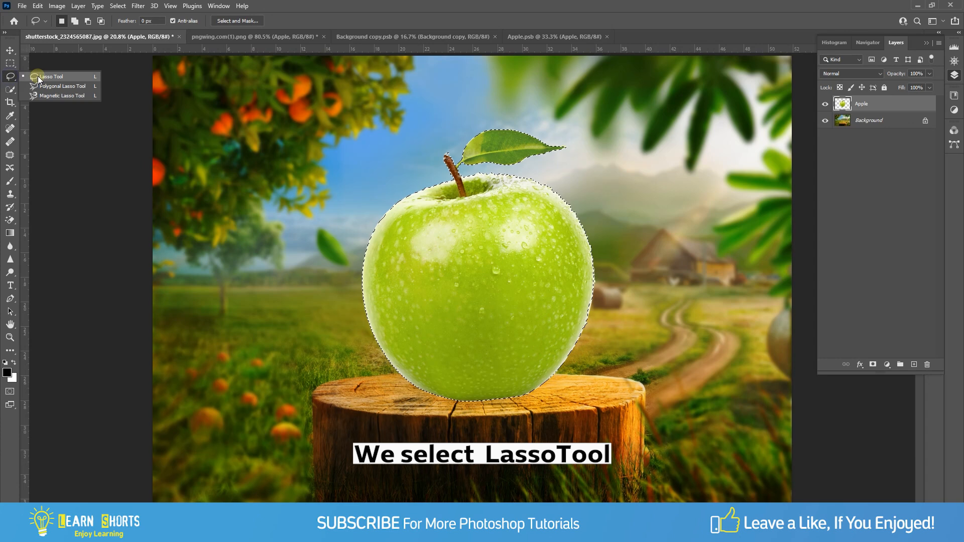
click(38, 77)
scroll(501, 122, up, 6)
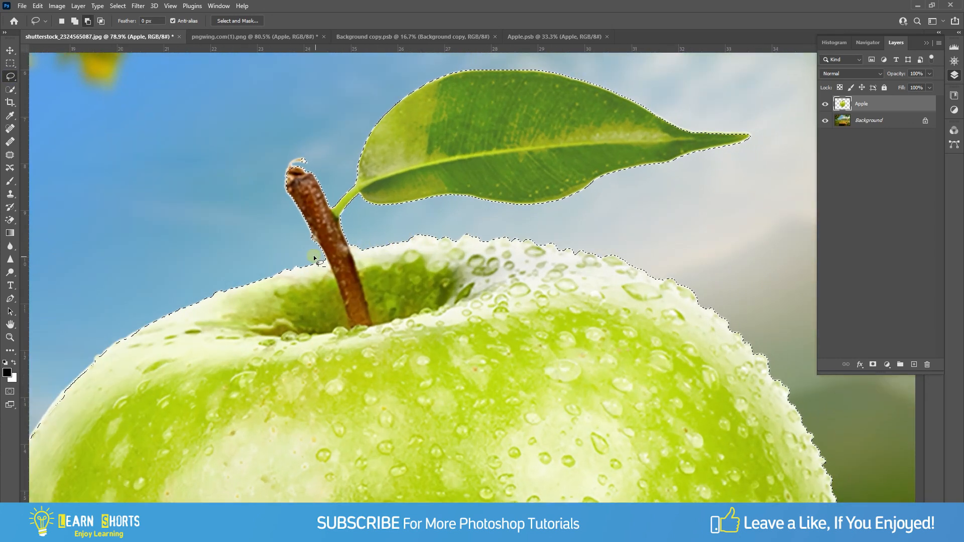
drag(315, 259, 453, 222)
mouse_move(599, 225)
mouse_down()
mouse_move(679, 215)
mouse_move(770, 163)
mouse_up()
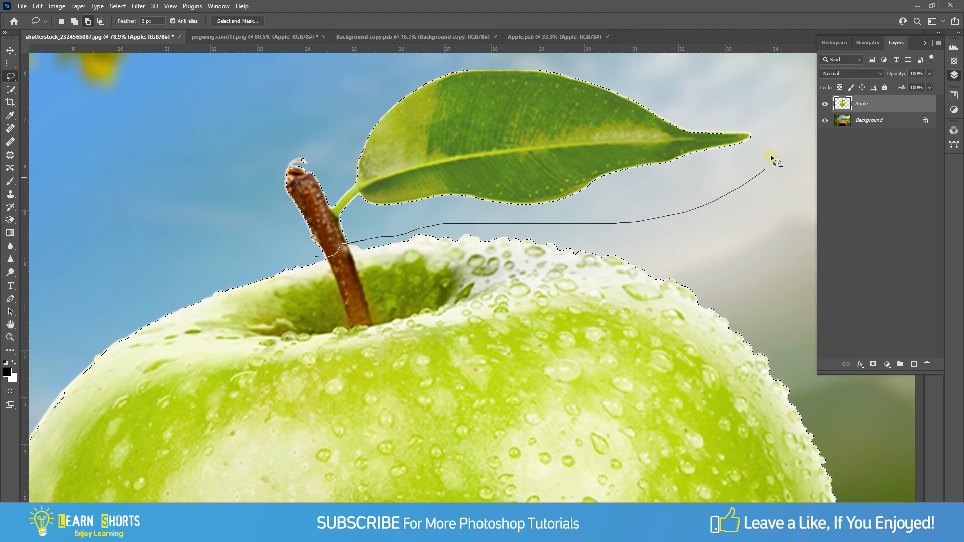
drag(538, 55, 250, 69)
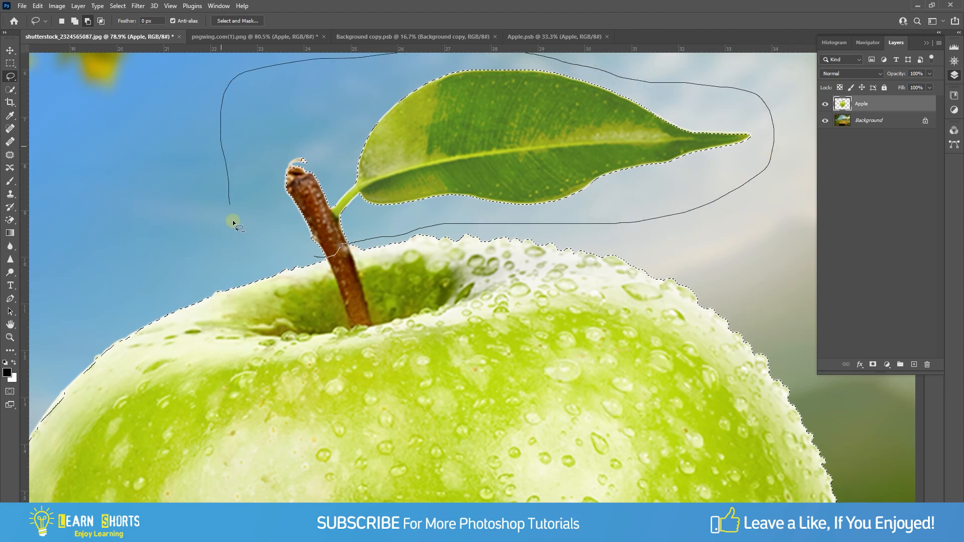
drag(290, 250, 328, 258)
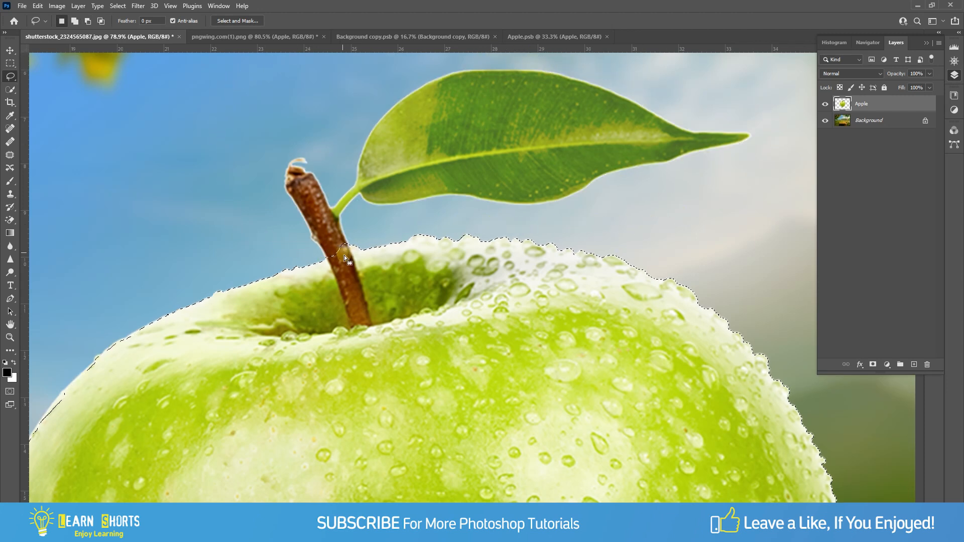
scroll(342, 252, up, 4)
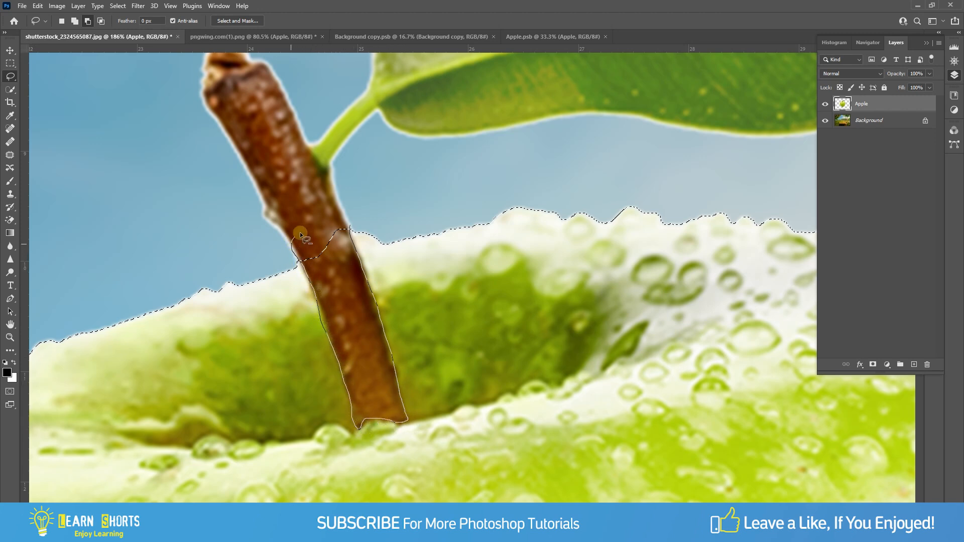
drag(350, 226, 350, 225)
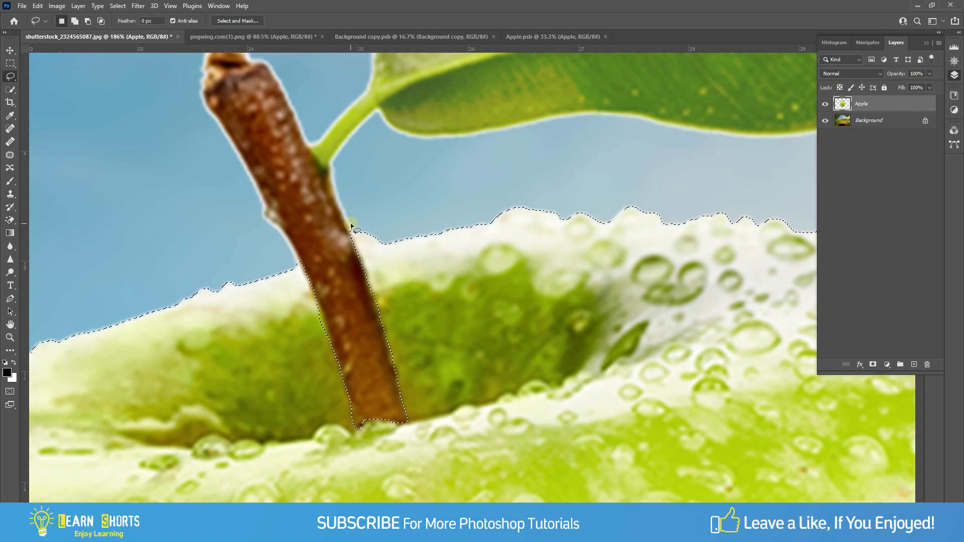
Subtract the lower third of the apple from the selection with the Rectangular Marquee and copy the remaining upper part to a new layer
scroll(351, 225, down, 2)
scroll(353, 234, down, 8)
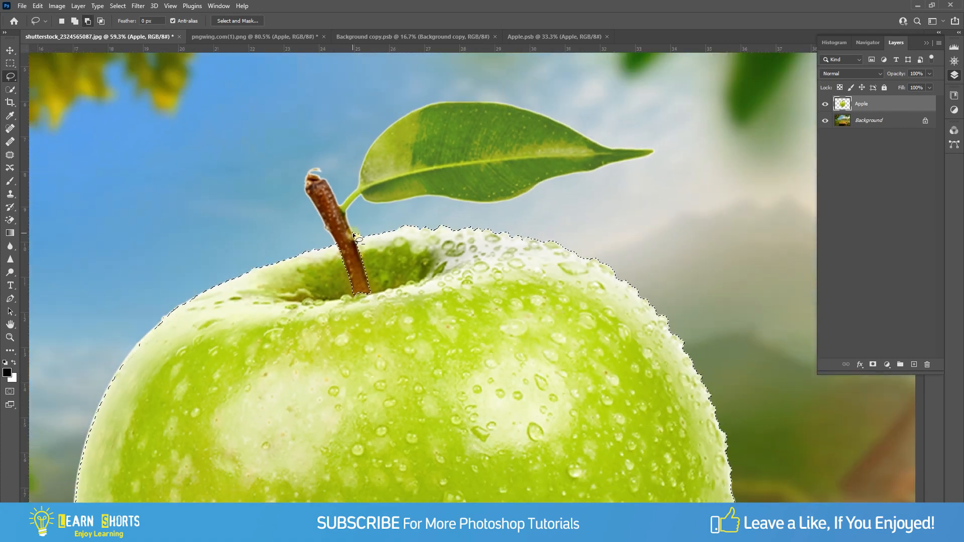
scroll(354, 236, down, 1)
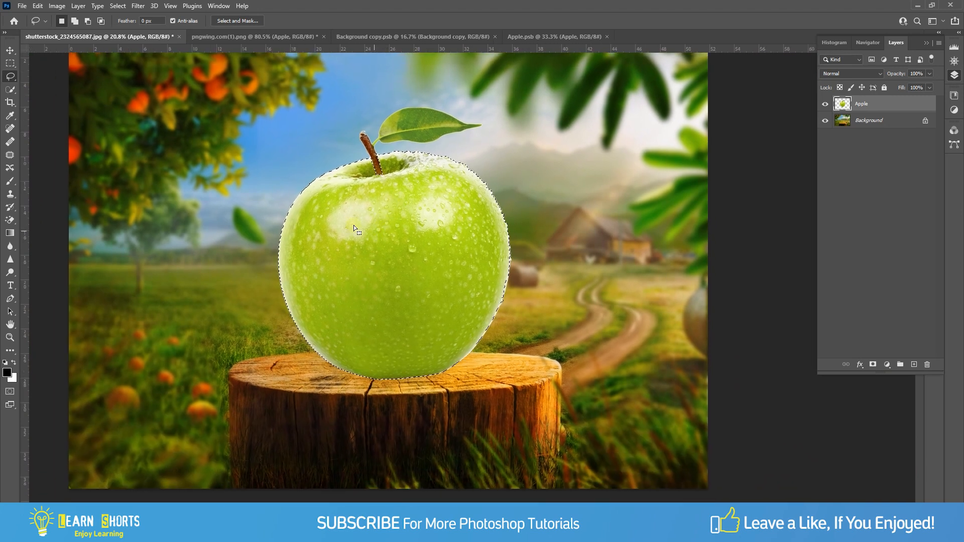
click(10, 63)
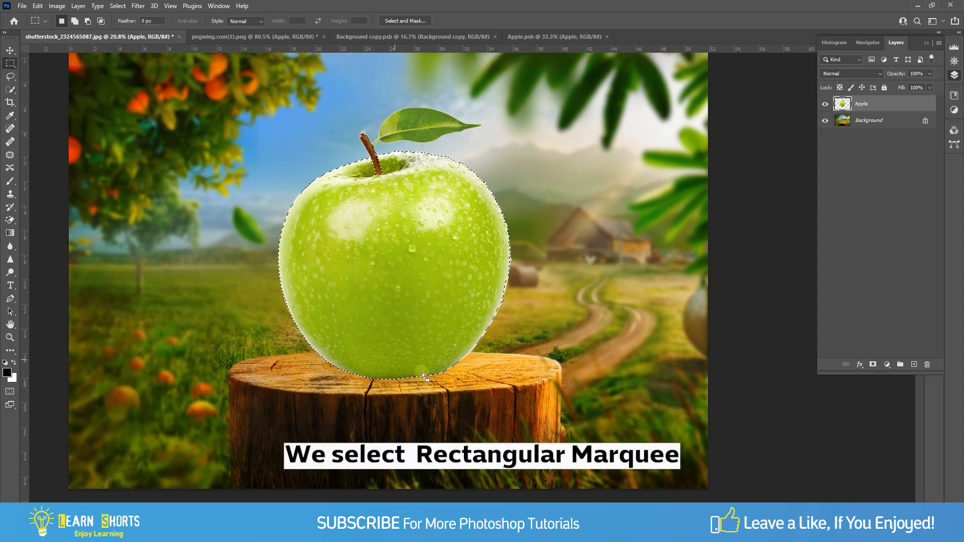
drag(506, 401, 261, 299)
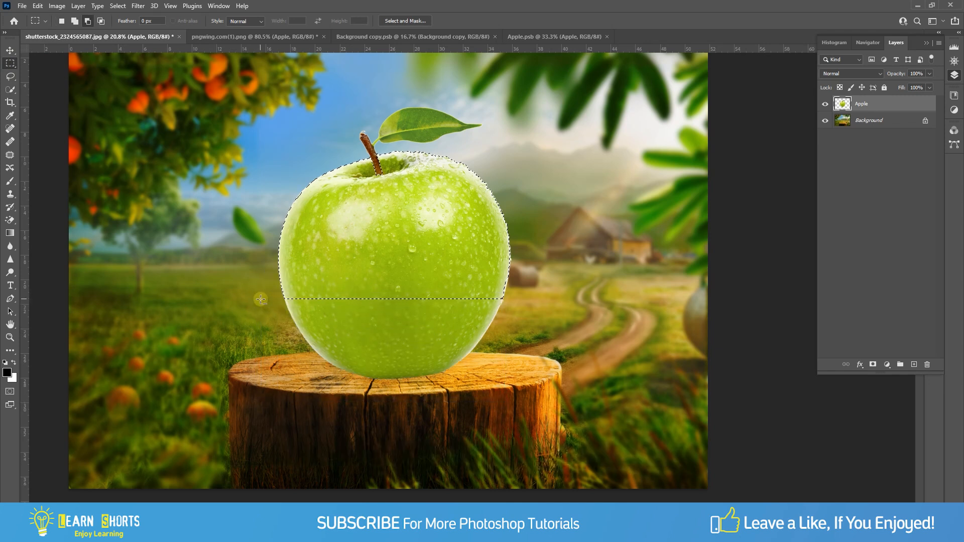
click(875, 108)
key(ctrl+j)
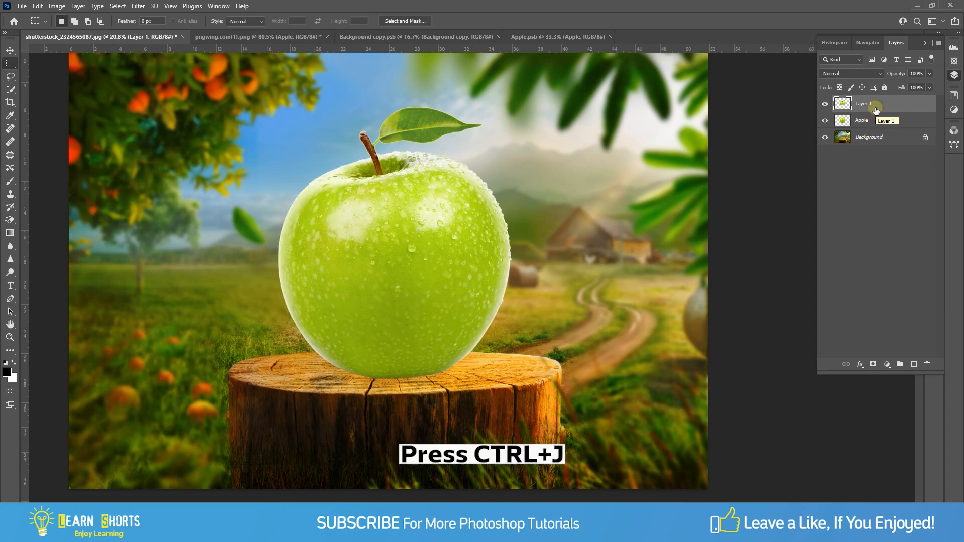
Hide the Apple layer and set the blend mode of the copied upper part to Screen
click(826, 123)
key(v)
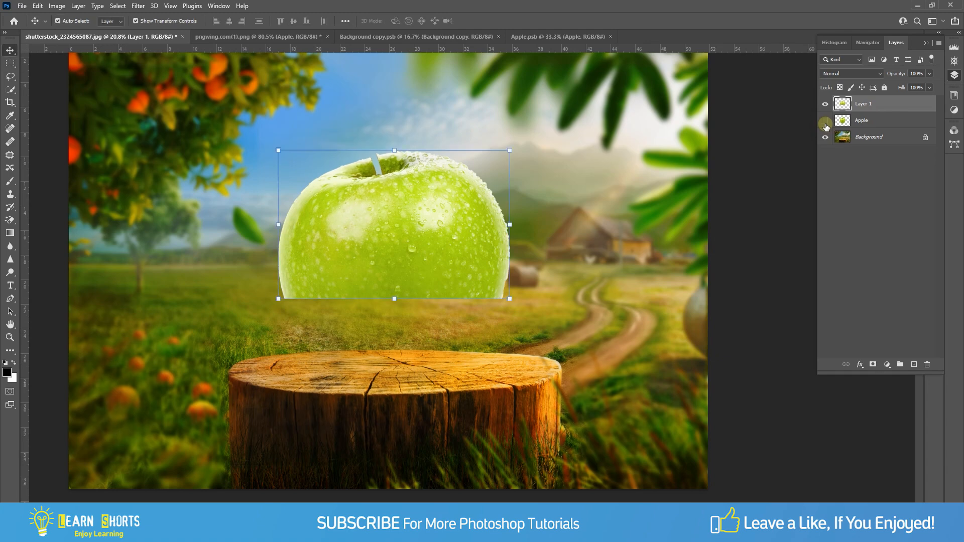
click(851, 74)
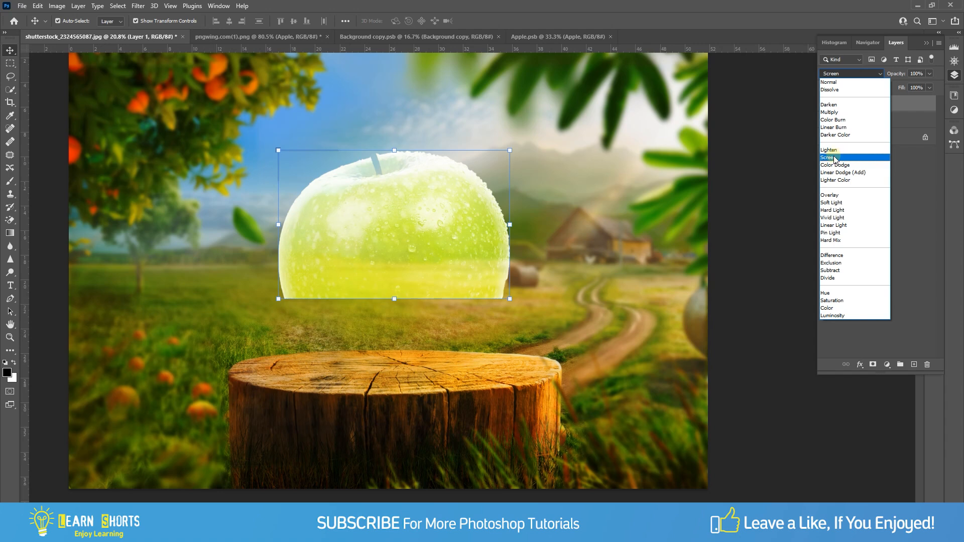
click(852, 160)
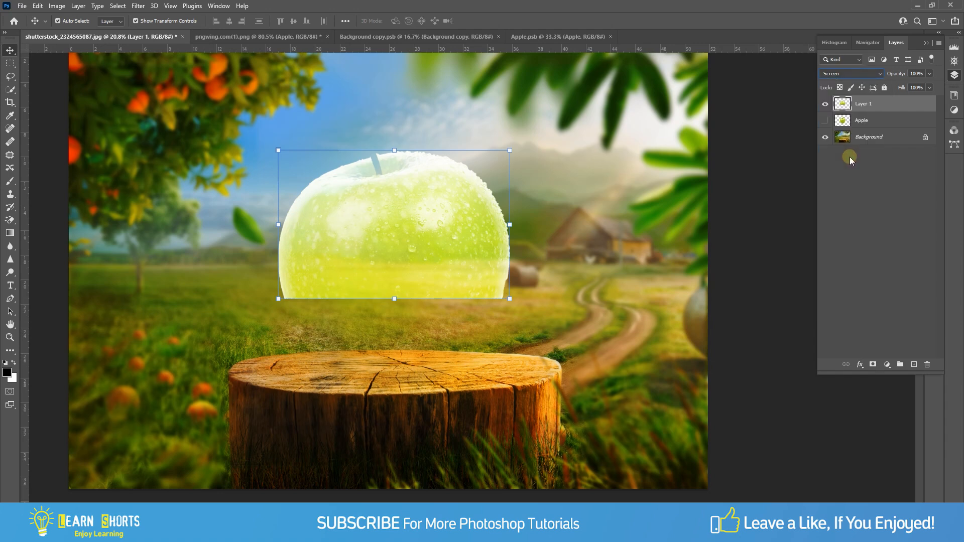
Desaturate the copied upper part of the apple
click(57, 5)
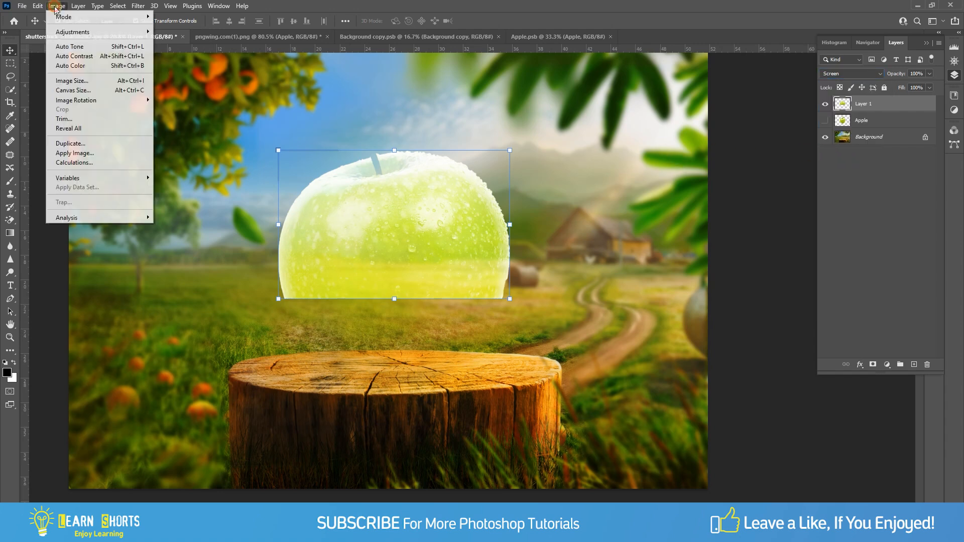
mouse_move(66, 33)
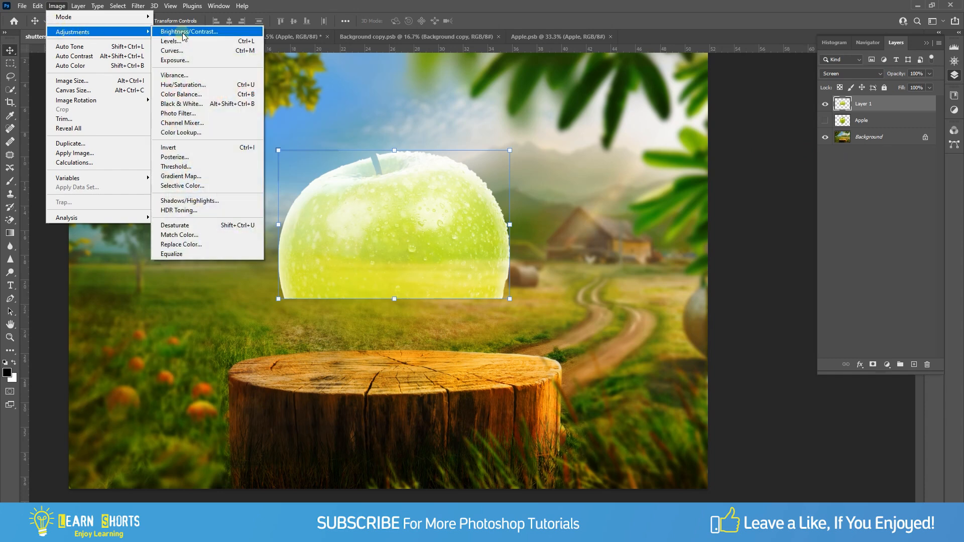
click(206, 225)
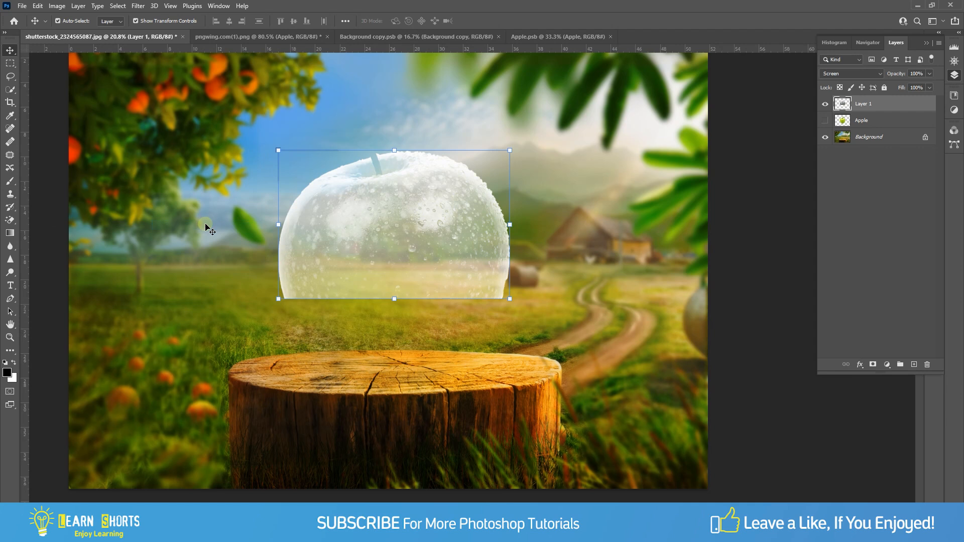
Add a Levels adjustment layer clipped to the desaturated apple layer
click(888, 364)
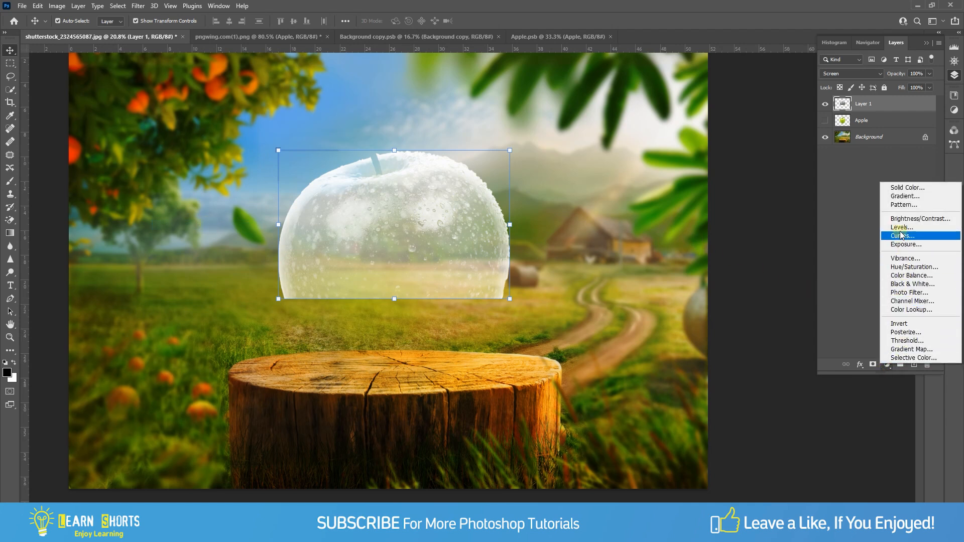
click(927, 228)
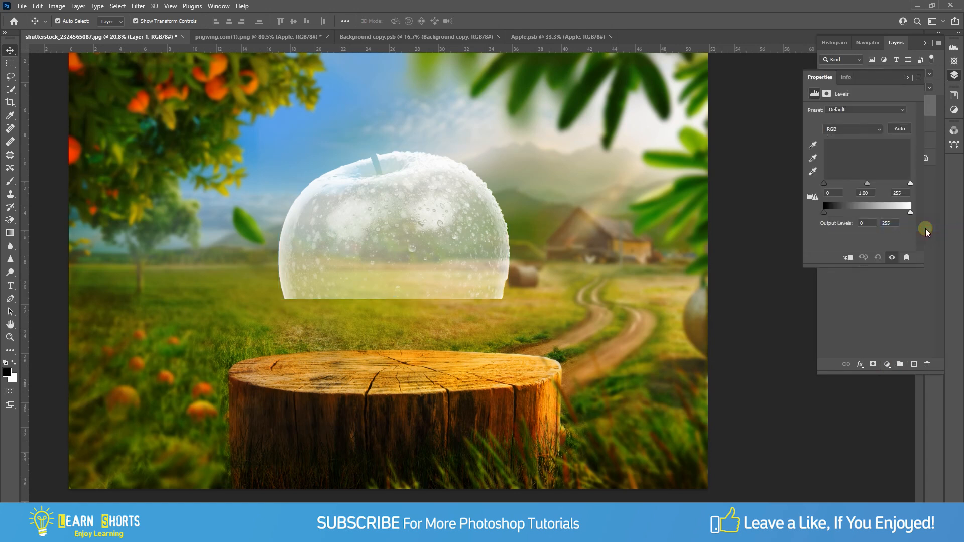
click(850, 258)
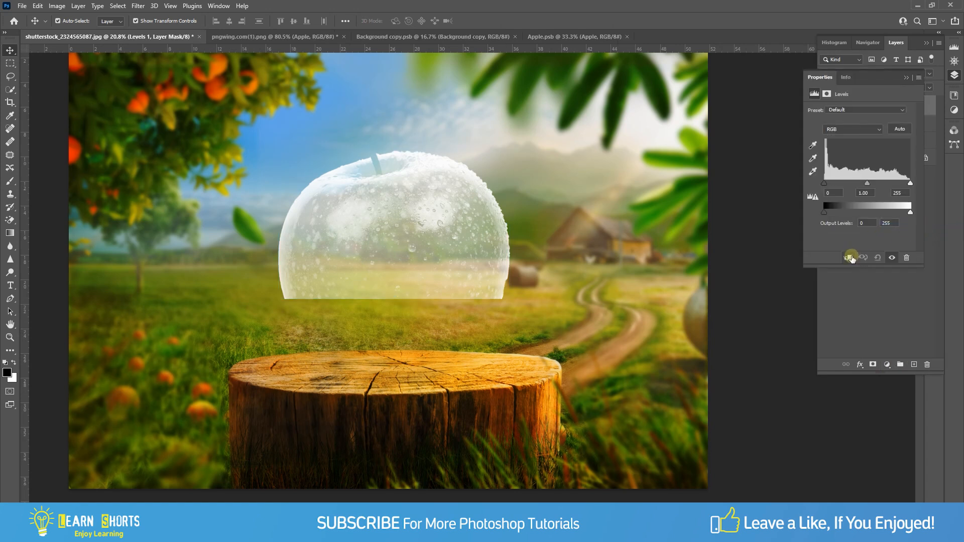
Set the Levels input values to 85 for shadows, 0.64 for midtones and 231 for highlights
drag(826, 183, 855, 183)
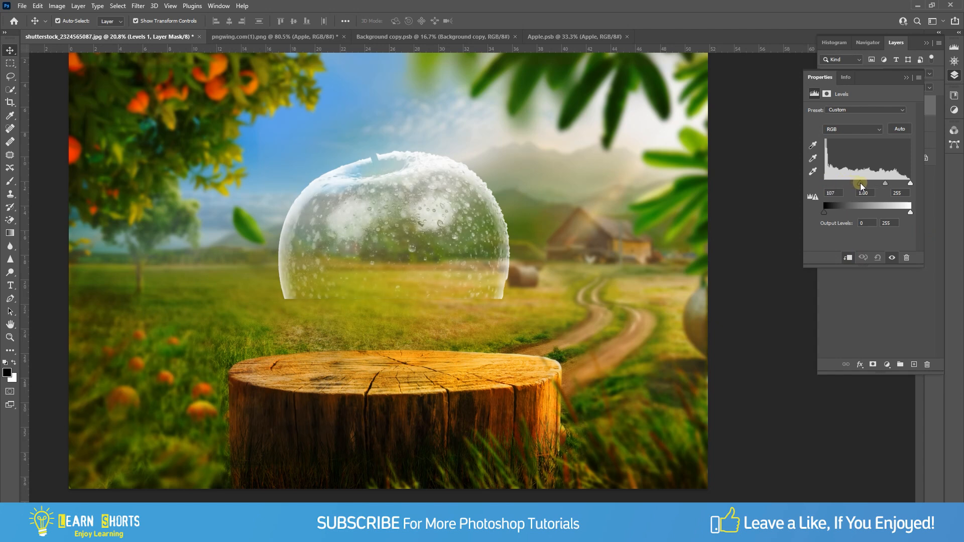
click(883, 185)
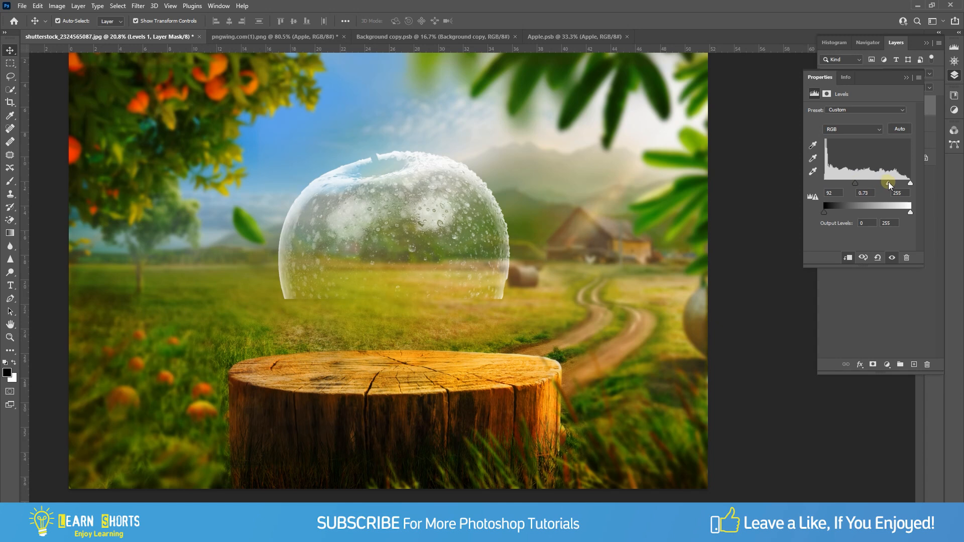
drag(909, 184, 900, 185)
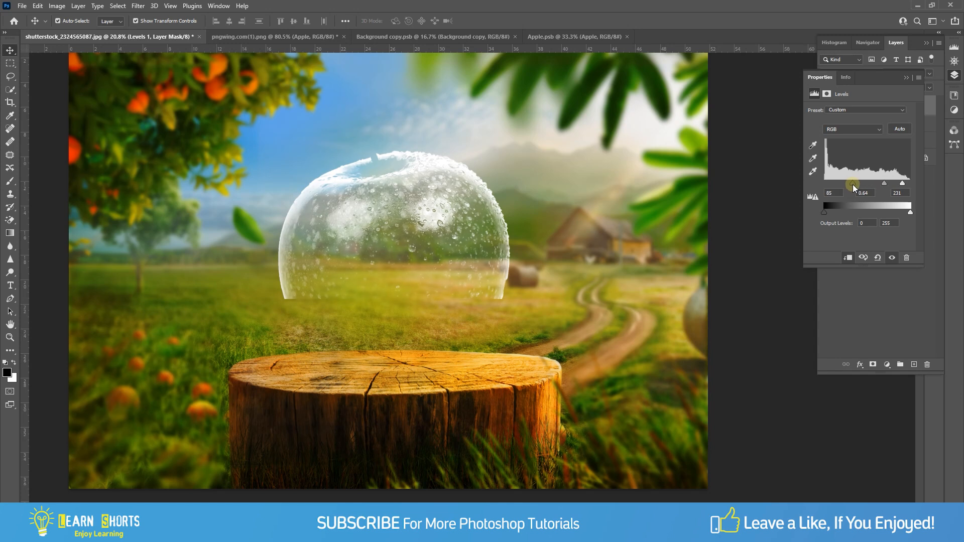
click(848, 301)
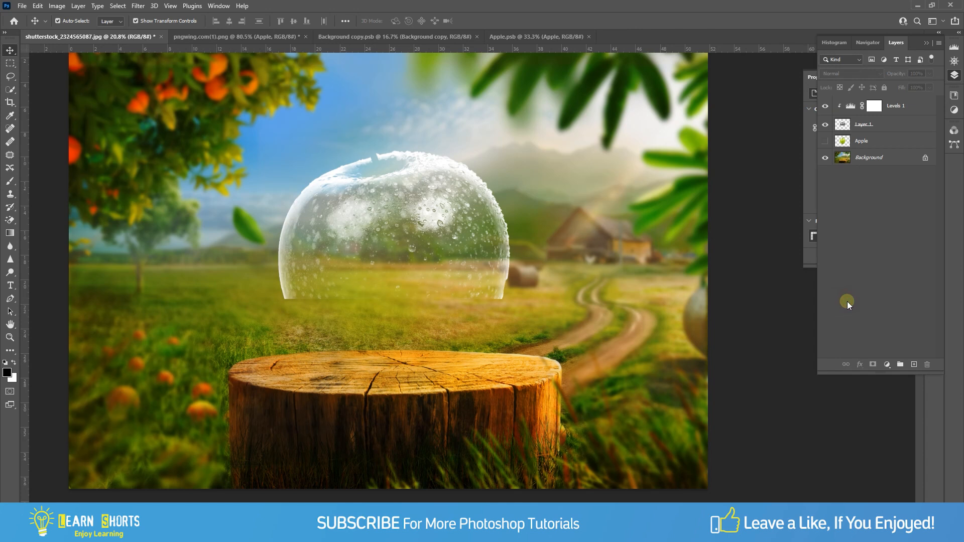
Show the Apple layer and mask out its upper part using the inverted outline of the desaturated layer
click(825, 142)
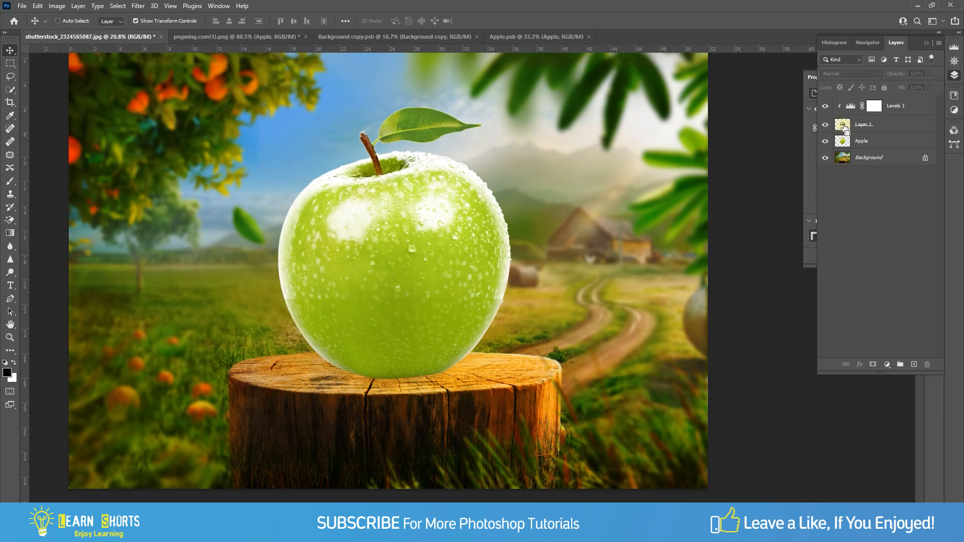
ctrl+click(845, 127)
key(ctrl+shift+i)
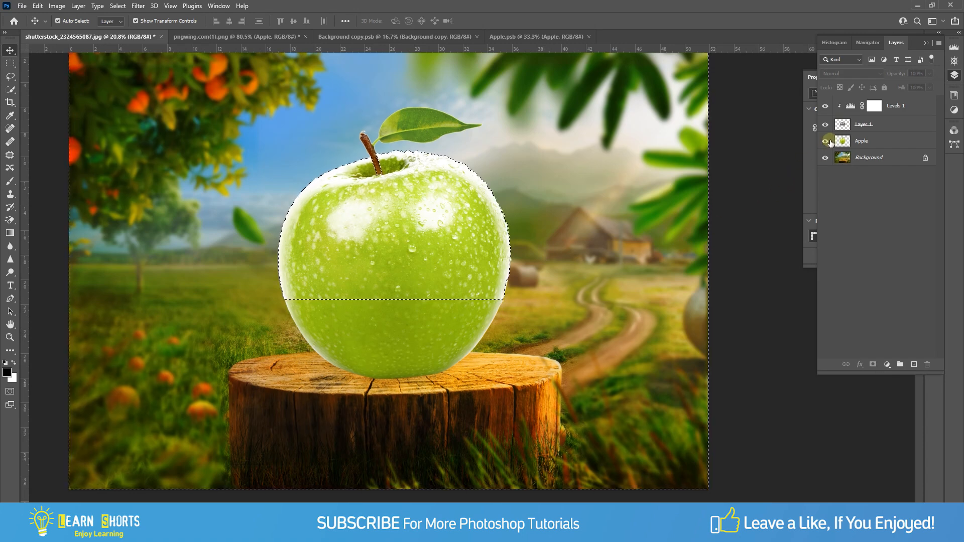
click(863, 142)
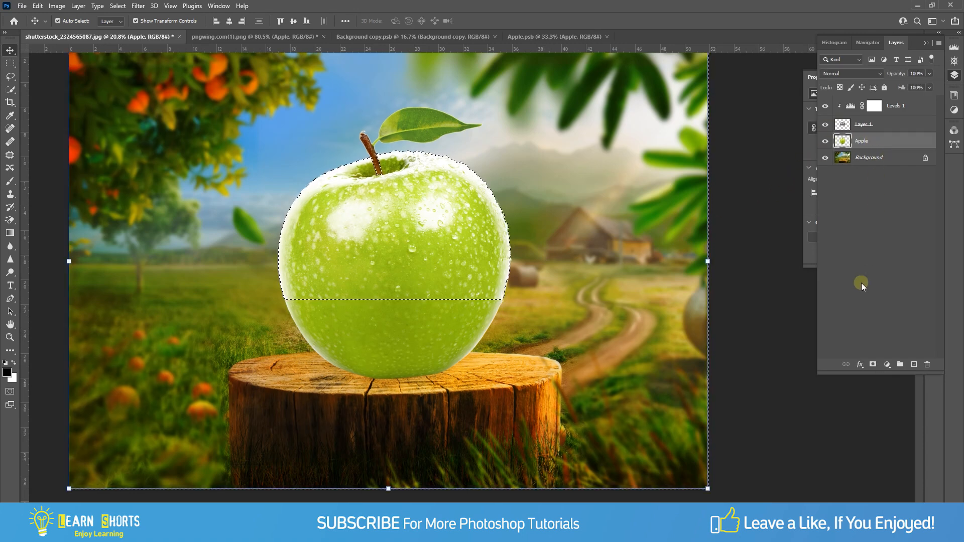
click(873, 365)
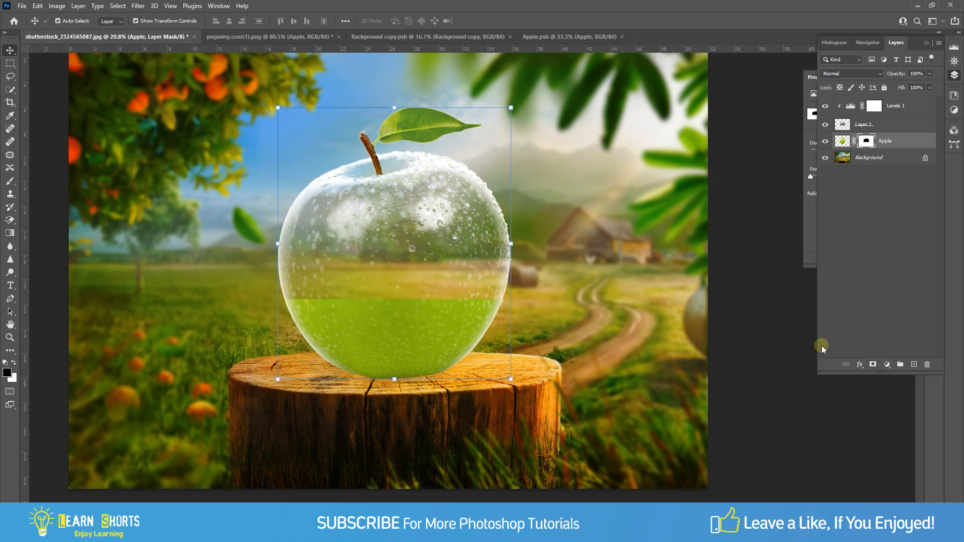
click(760, 318)
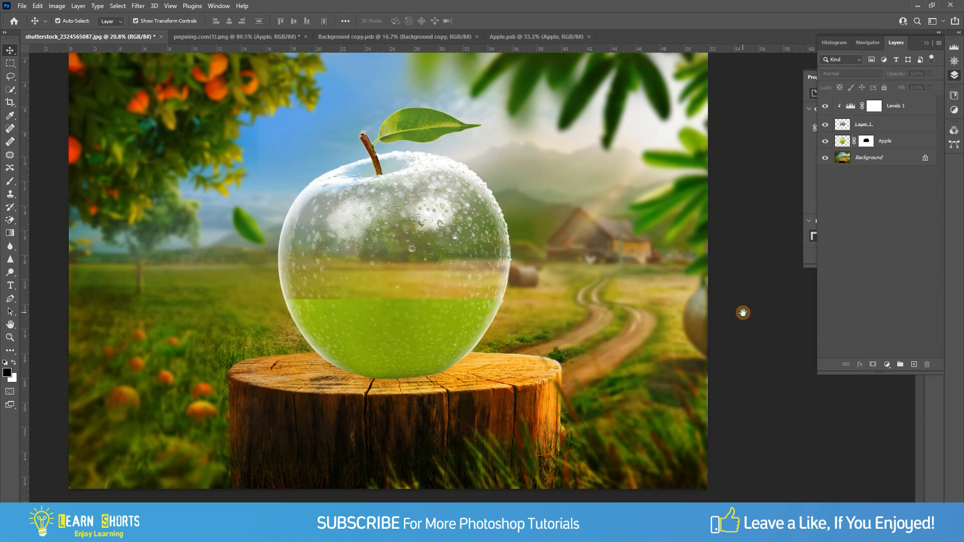
drag(744, 313, 737, 313)
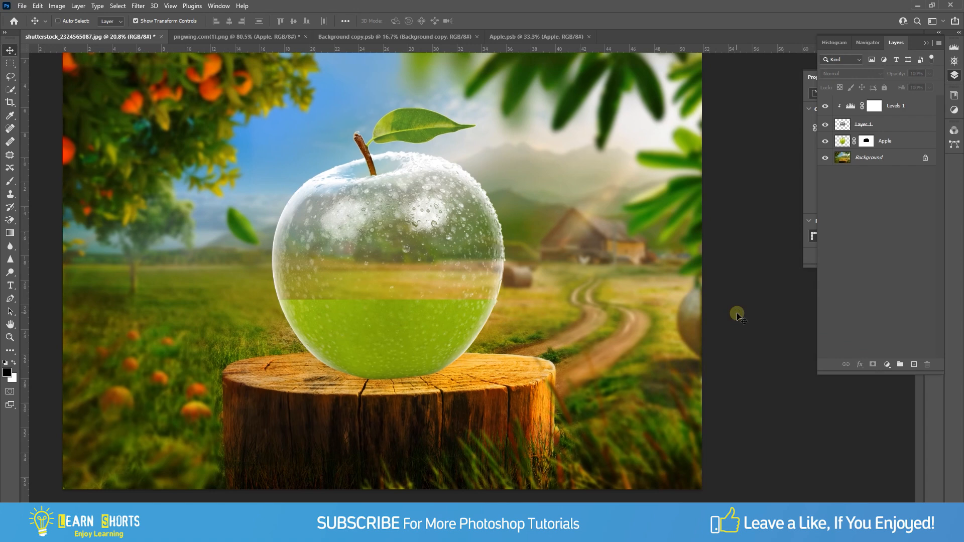
scroll(738, 315, left, 2)
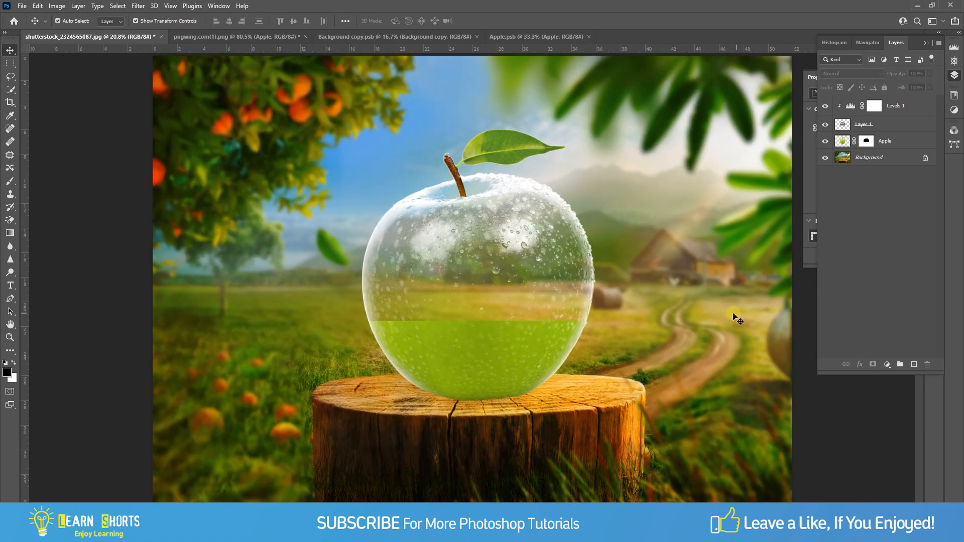
Switch to the cut apples image and start a Pen tool path along the upper edge of the front apple slice
click(230, 41)
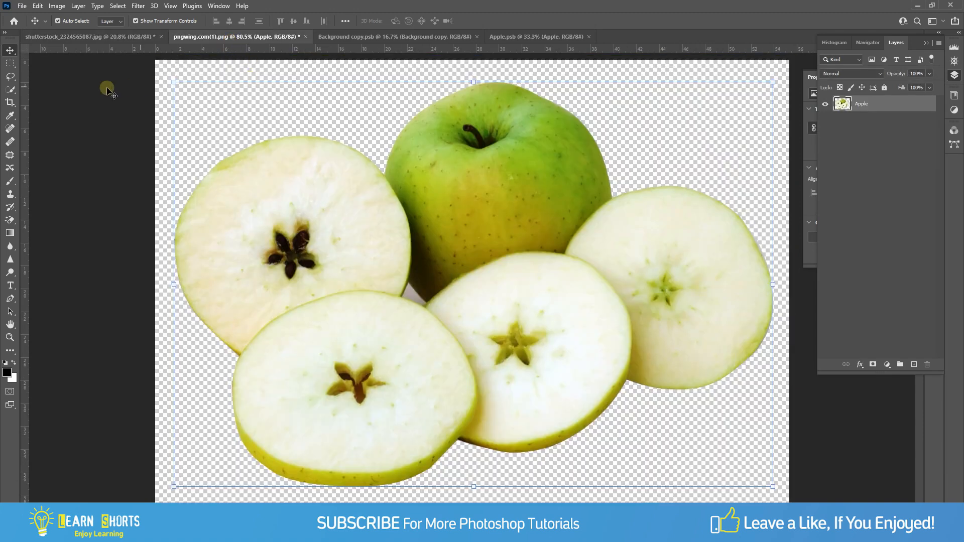
click(12, 300)
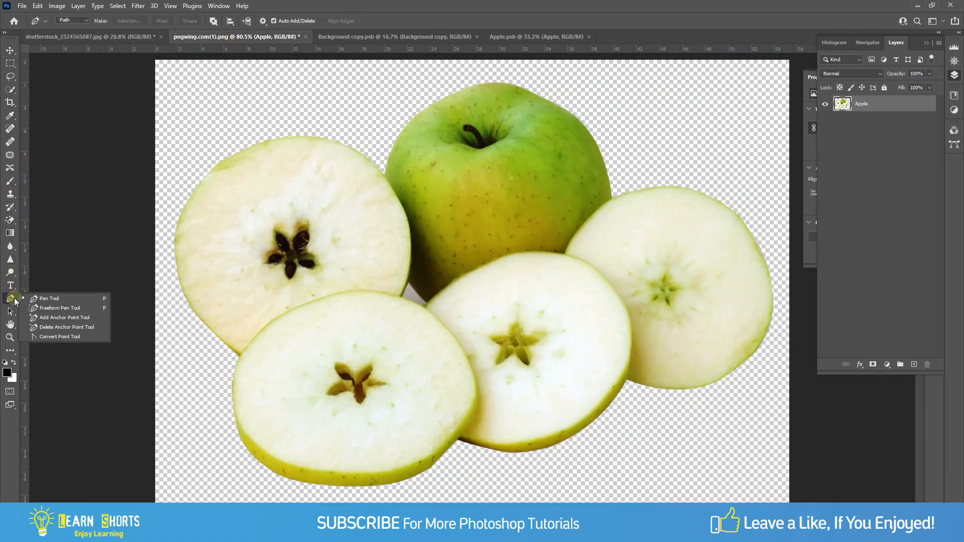
click(69, 299)
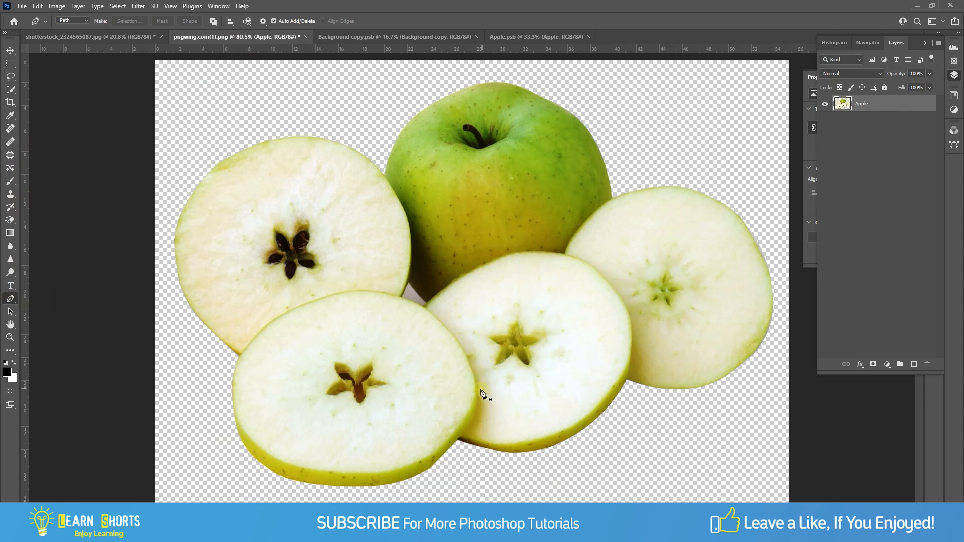
scroll(483, 394, up, 5)
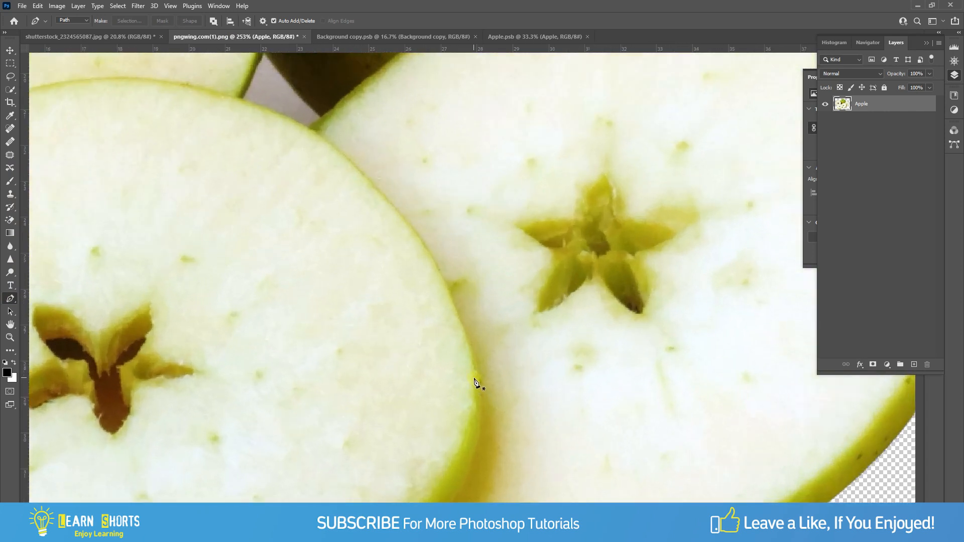
click(476, 383)
scroll(543, 274, up, 2)
scroll(543, 273, left, 3)
drag(463, 215, 441, 193)
scroll(333, 204, left, 4)
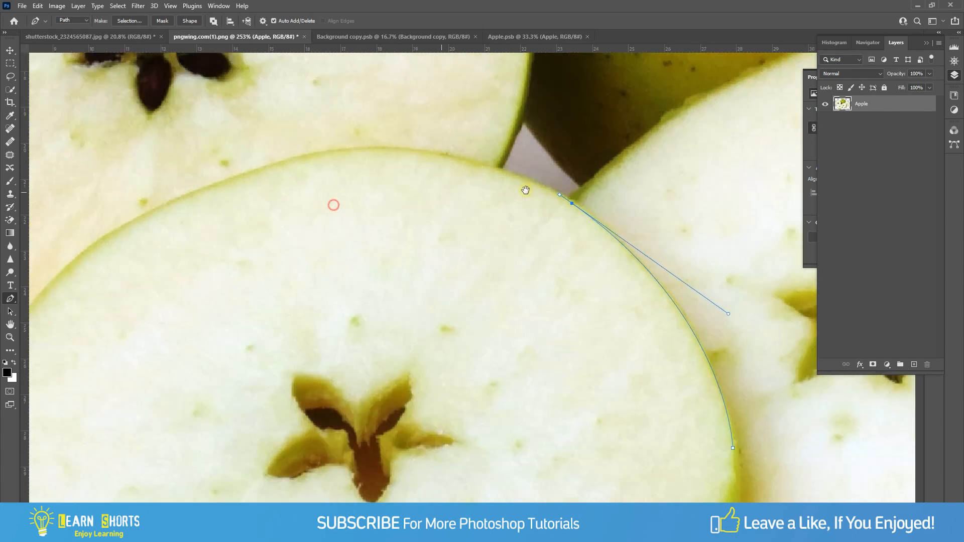
drag(393, 155, 323, 182)
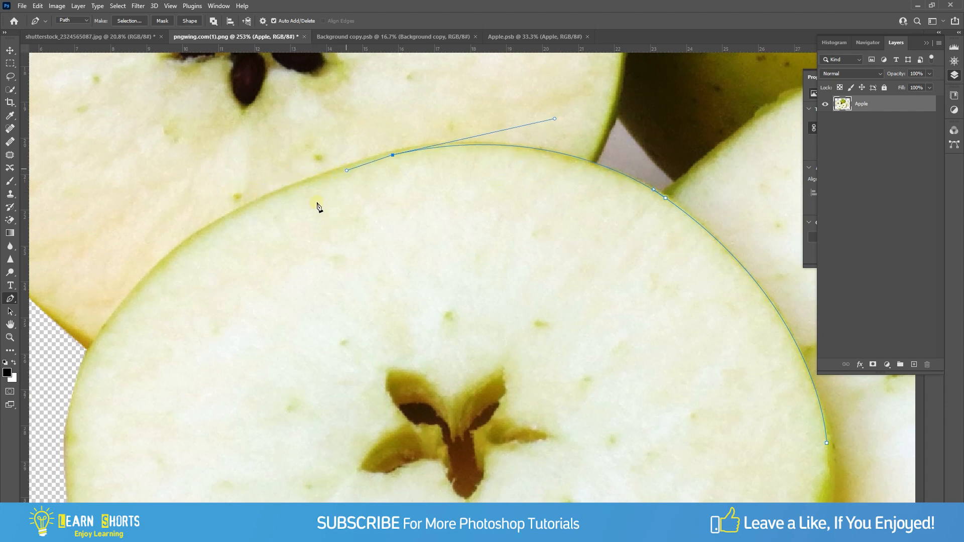
Continue the path around the left side of the front apple slice
scroll(230, 267, down, 2)
scroll(229, 267, left, 2)
drag(190, 267, 177, 294)
drag(211, 355, 180, 207)
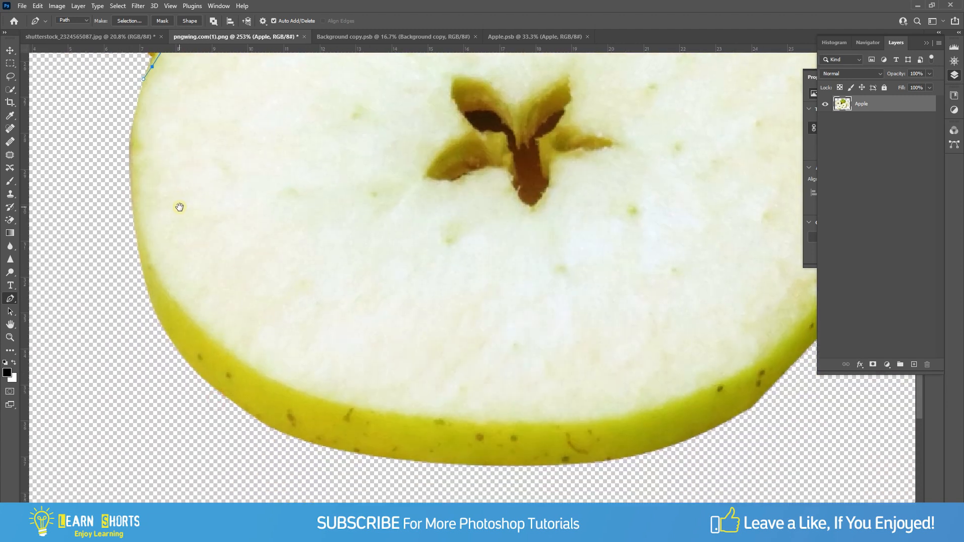
scroll(149, 268, down, 3)
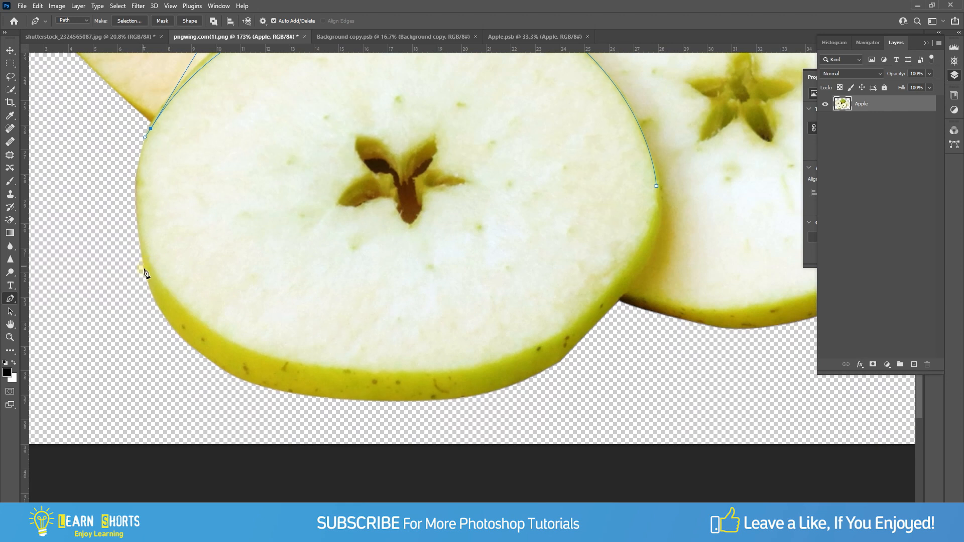
scroll(149, 268, up, 2)
mouse_move(149, 286)
mouse_down()
mouse_move(185, 415)
mouse_move(155, 304)
mouse_up()
Continue the path along the slice's lower skin edge and right side, closing it at the starting point
click(351, 419)
drag(368, 423, 415, 427)
drag(600, 417, 459, 435)
drag(491, 402, 522, 384)
drag(586, 304, 496, 345)
mouse_move(509, 266)
mouse_down()
mouse_move(510, 284)
mouse_move(494, 273)
mouse_up()
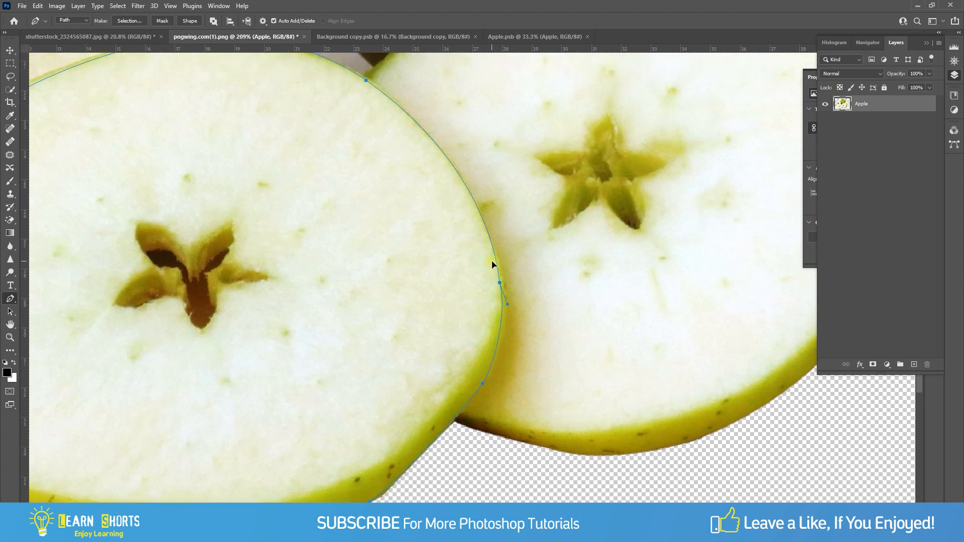
Turn the path into a selection, copy the slice to a new layer and move it into the tree stump composition
key(ctrl+Return)
key(ctrl+0)
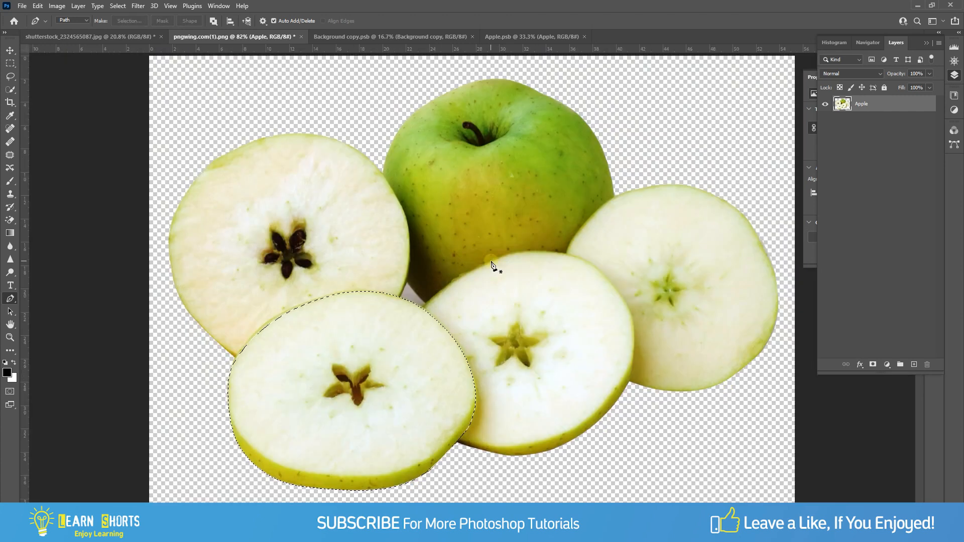
key(ctrl+j)
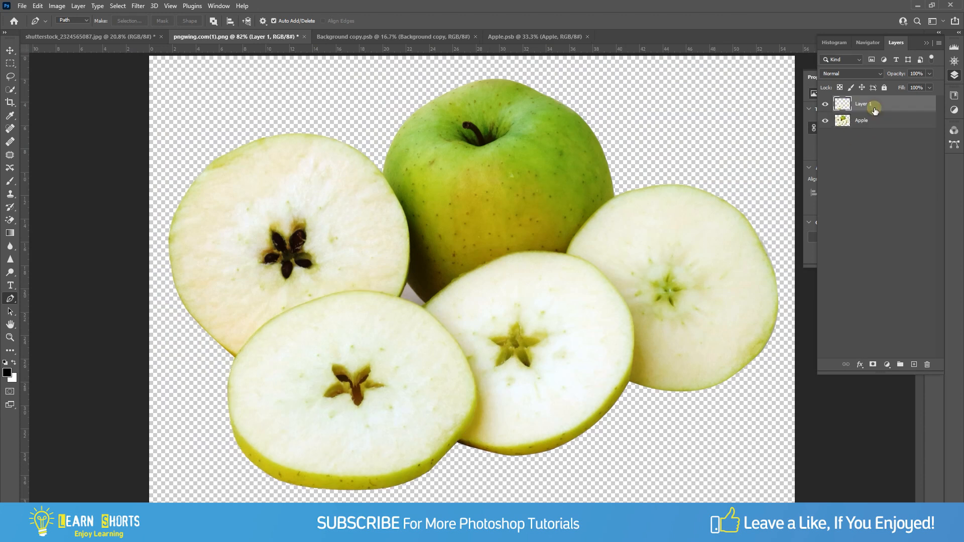
key(v)
drag(422, 354, 503, 321)
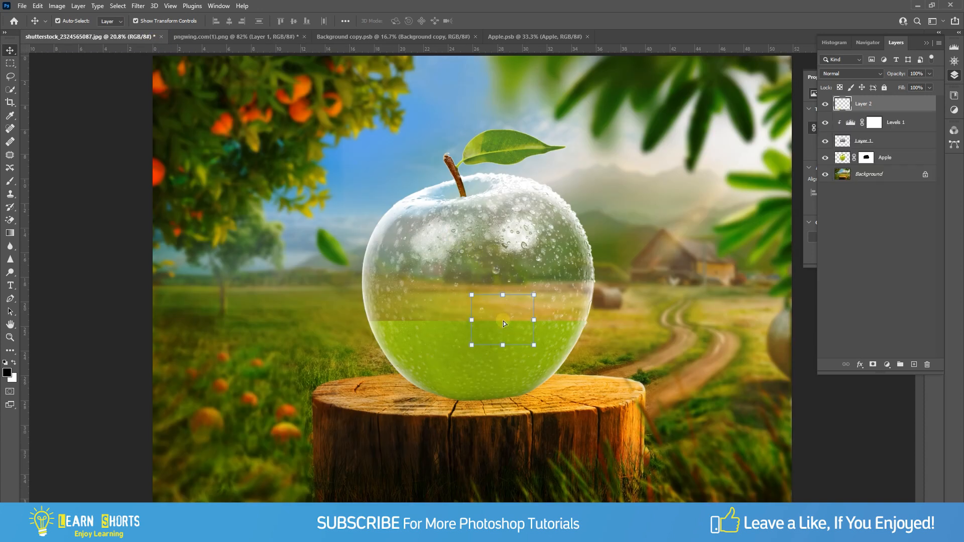
Transform the slice by enlarging, flattening and widening it into an ellipse over the top of the green apple half
key(ctrl+t)
drag(502, 248, 503, 238)
drag(500, 312, 475, 303)
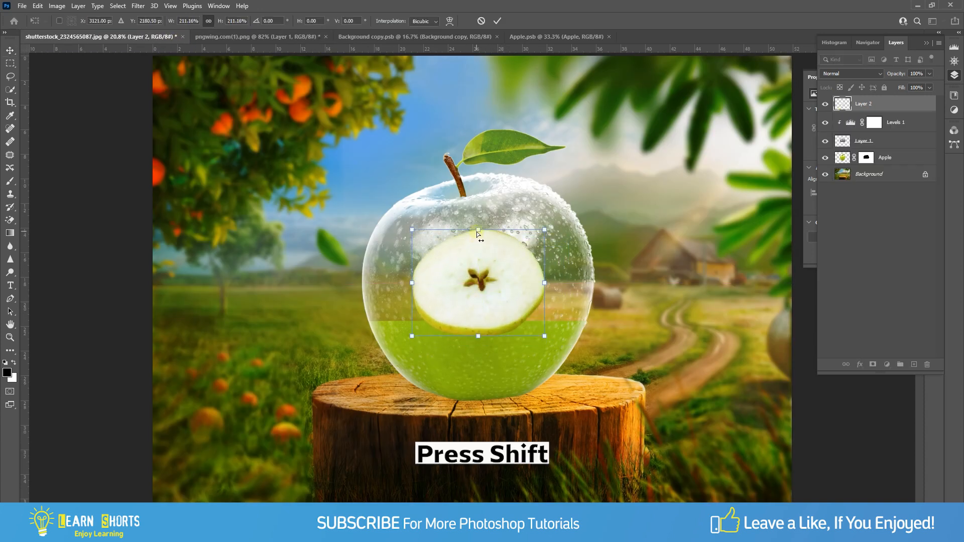
drag(477, 231, 476, 311)
drag(545, 321, 583, 325)
drag(411, 325, 373, 320)
drag(505, 329, 505, 320)
Fit the slice's left and right ends to the apple's outline and move Layer 2 directly below Layer 1
scroll(573, 303, up, 4)
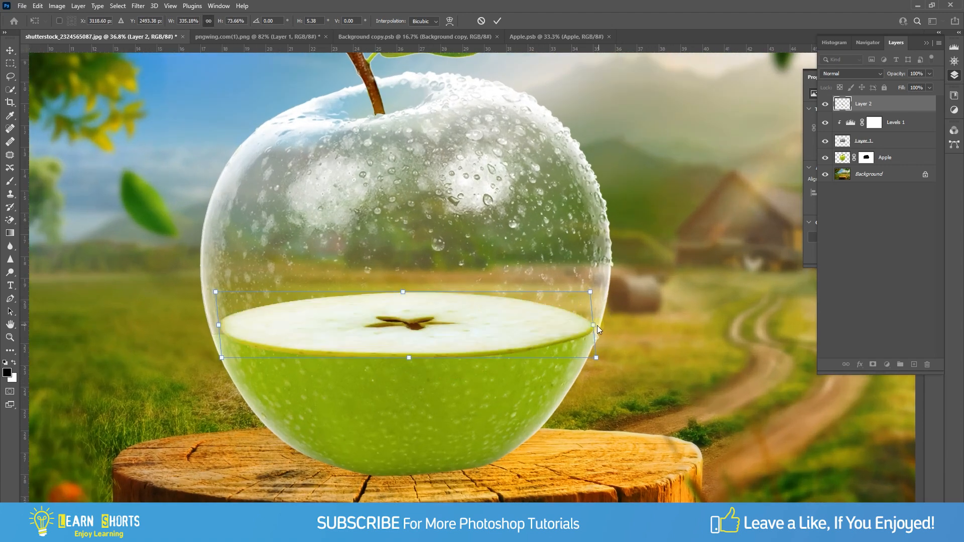
drag(597, 326, 602, 325)
key(ctrl+z)
drag(220, 325, 208, 325)
drag(590, 325, 598, 323)
key(Return)
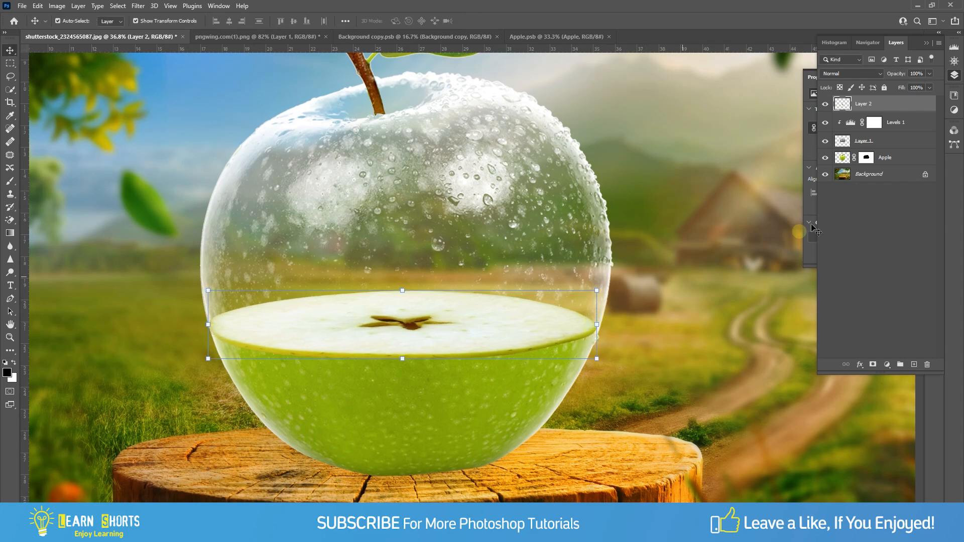
drag(879, 104, 883, 147)
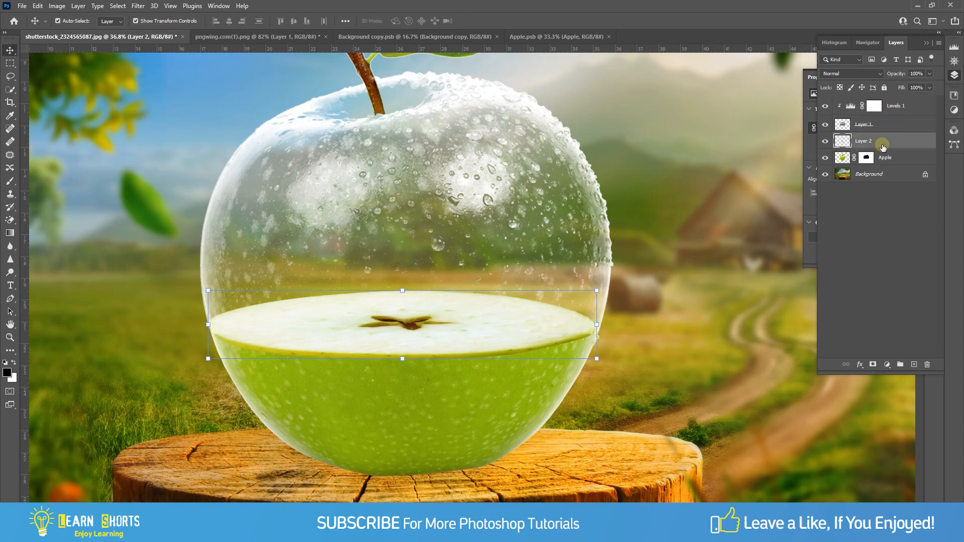
scroll(596, 261, down, 3)
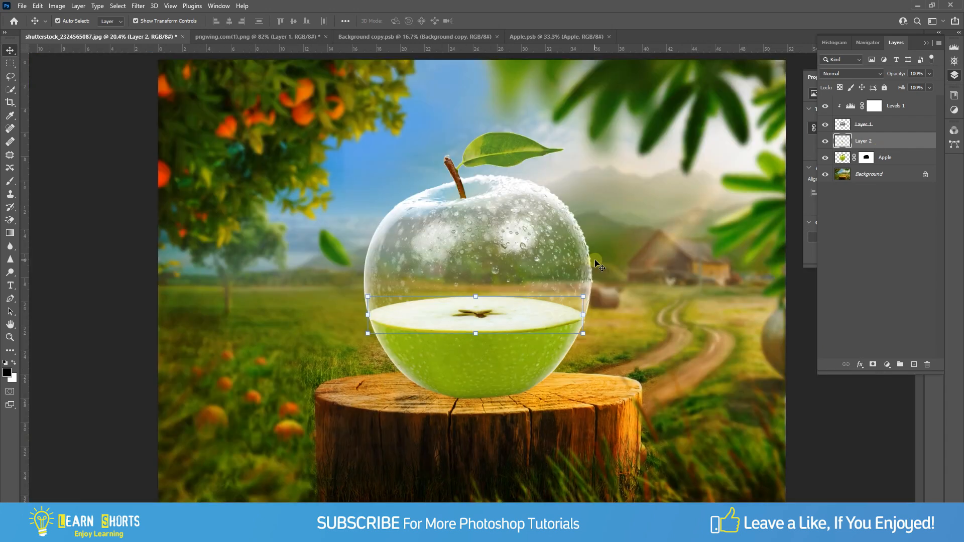
Bring the apple tree into the composition and scale it to 17.53%, standing on the core of the slice
click(376, 37)
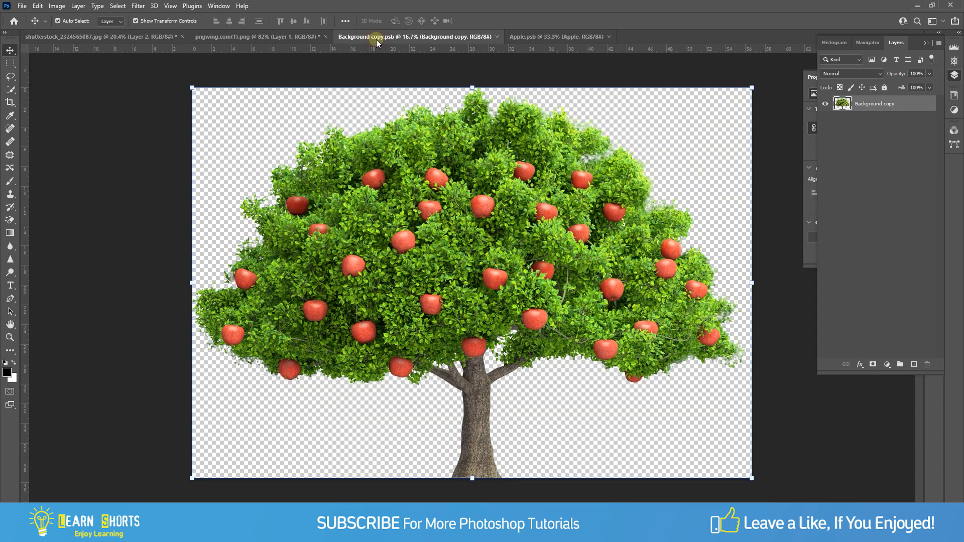
drag(495, 195, 465, 207)
drag(151, 234, 418, 211)
drag(504, 235, 487, 261)
drag(475, 209, 474, 234)
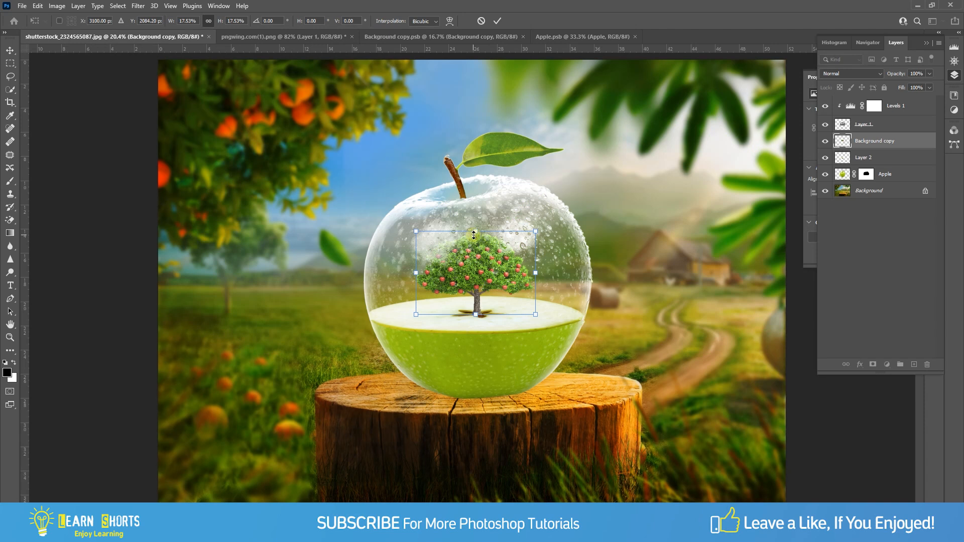
key(Return)
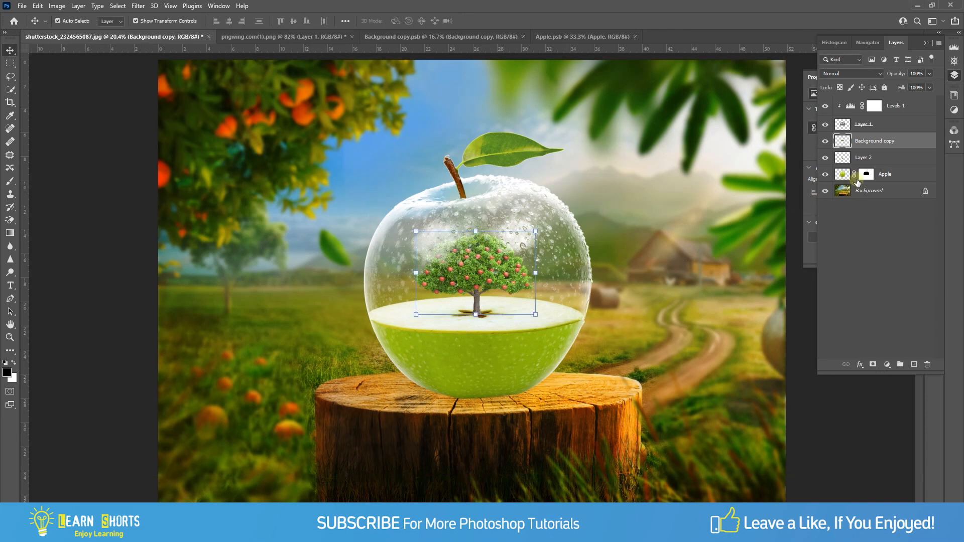
Warp Layer 1 so the lower edge of the glass part curves down along the slice's front rim
click(863, 126)
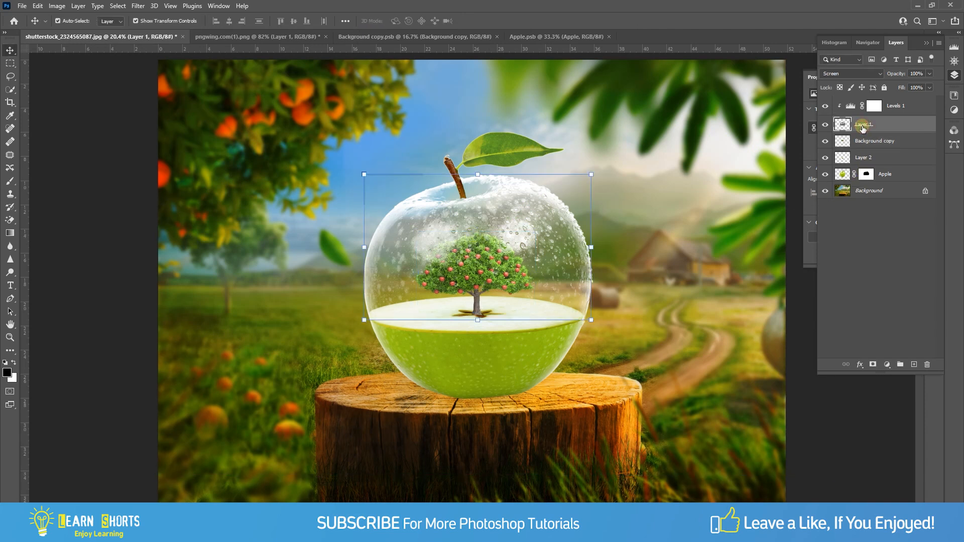
key(ctrl+t)
right_click(507, 258)
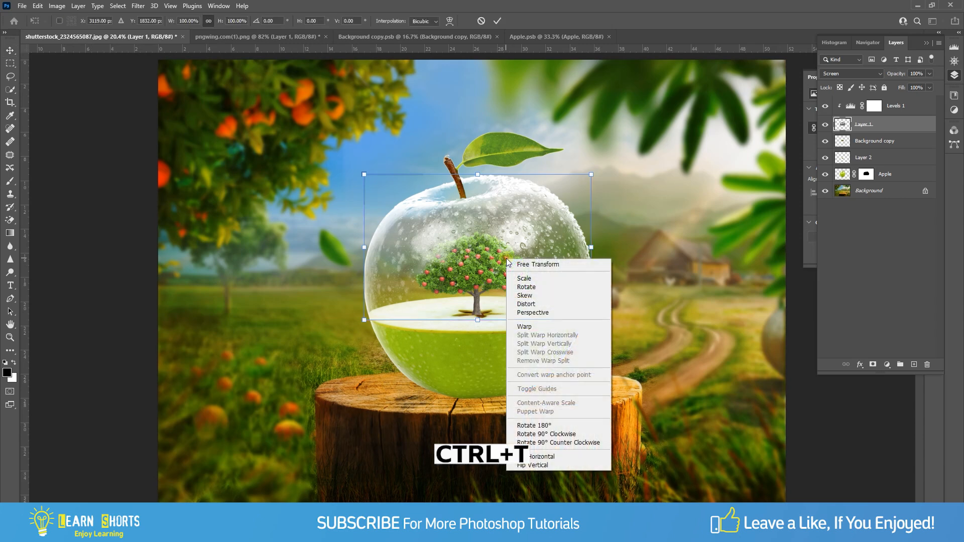
click(530, 327)
drag(515, 322, 516, 345)
drag(440, 320, 436, 340)
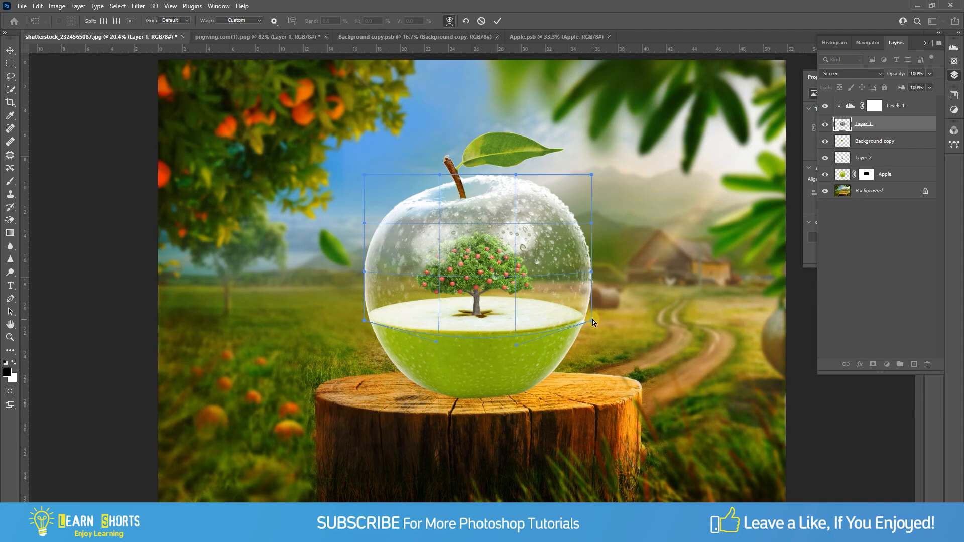
key(Return)
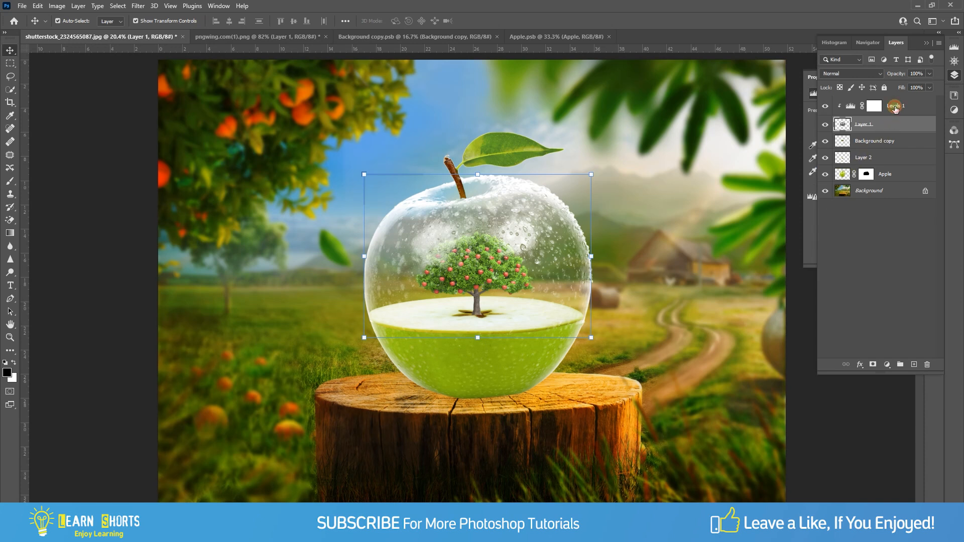
Add a Gradient fill layer above Levels 1 and set the gradient's first color stop to white
click(895, 108)
click(887, 364)
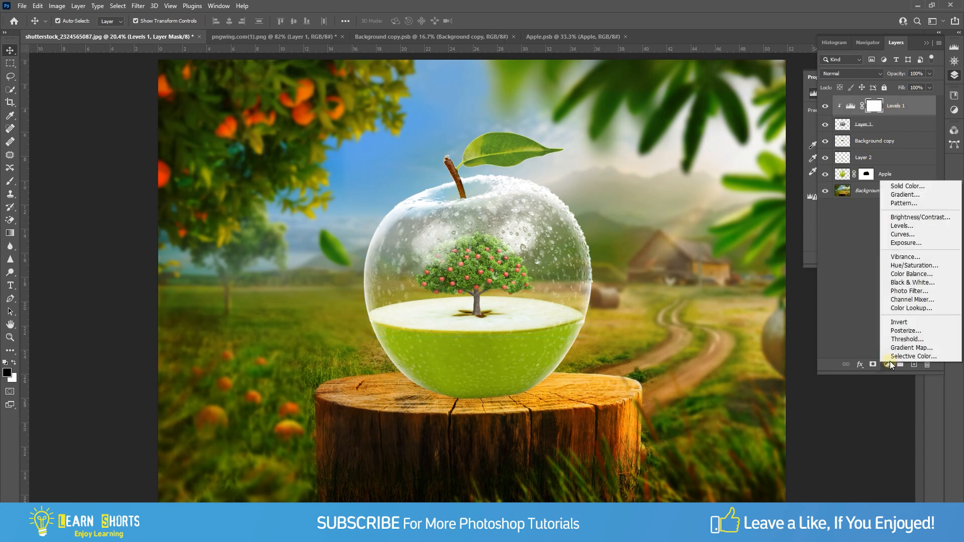
click(902, 196)
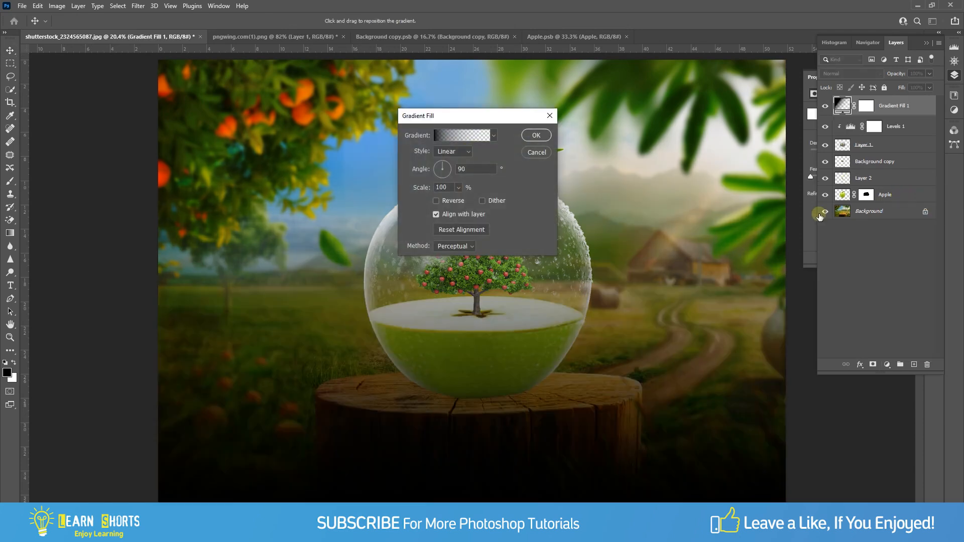
click(454, 137)
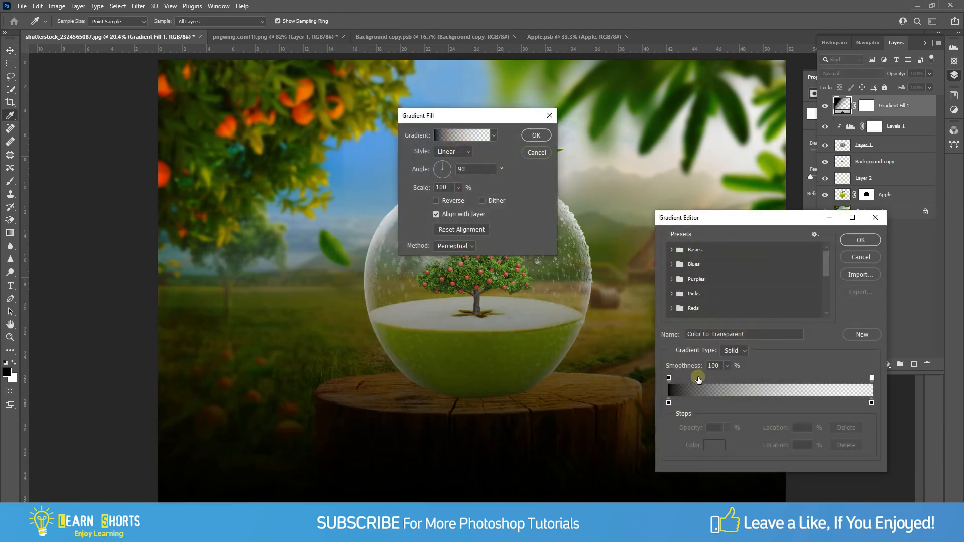
click(669, 404)
click(715, 445)
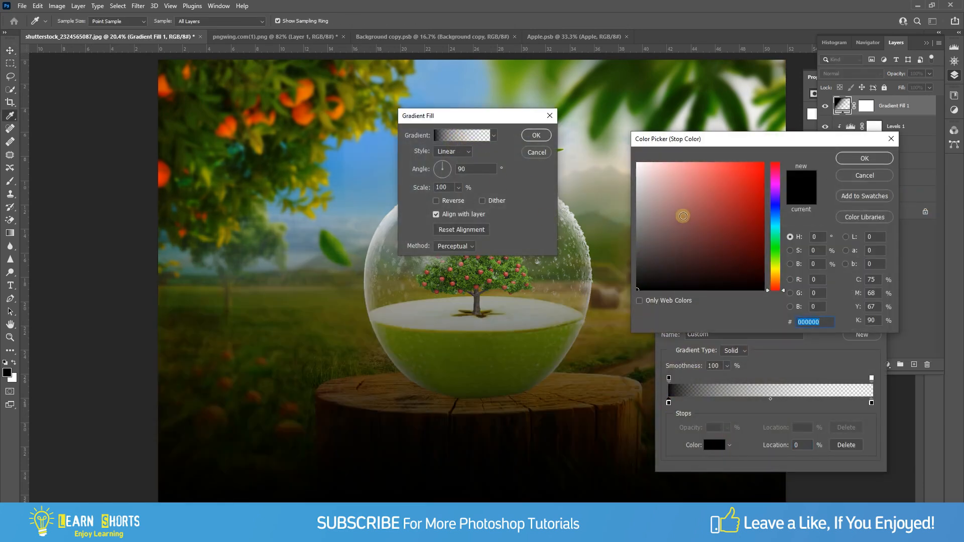
drag(688, 221, 631, 149)
click(865, 158)
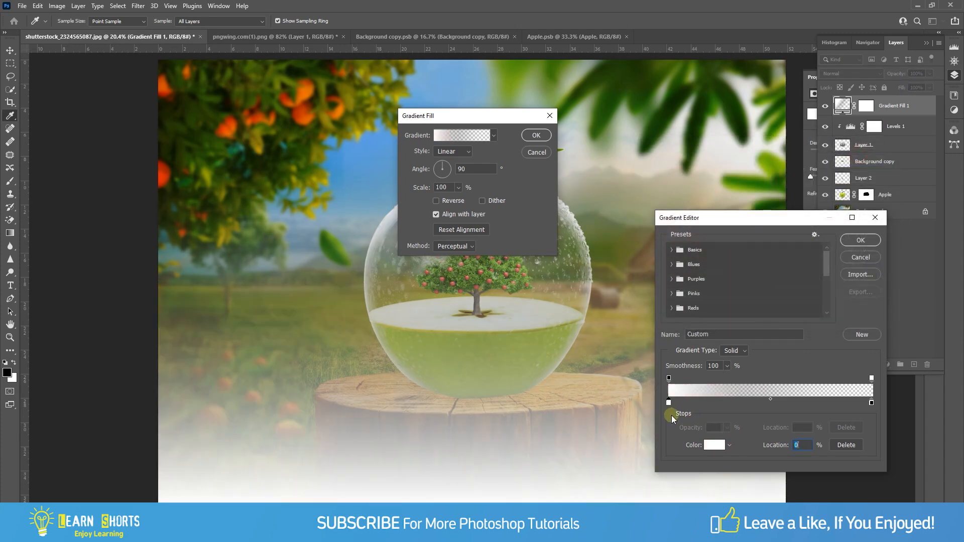
Add a color stop at location 9% in the gradient and set its color to golden yellow
click(677, 404)
mouse_move(682, 402)
mouse_down()
mouse_move(698, 427)
mouse_move(675, 408)
mouse_move(688, 402)
mouse_up()
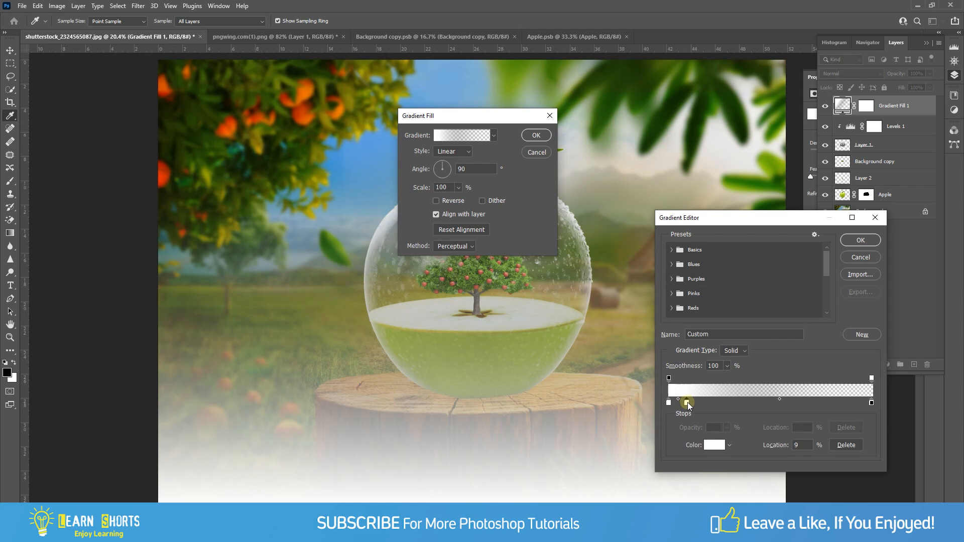
click(712, 445)
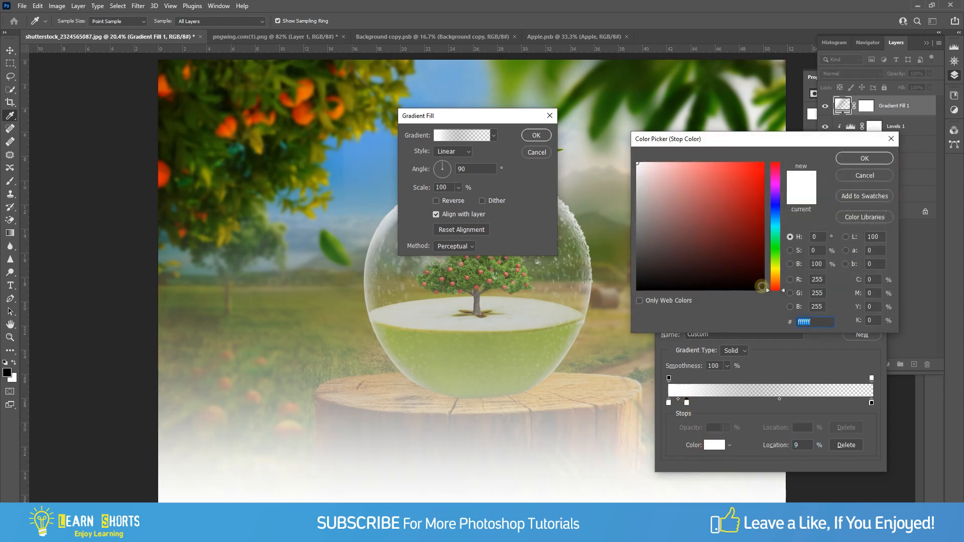
click(775, 274)
drag(774, 274, 774, 272)
drag(724, 195, 716, 168)
click(843, 159)
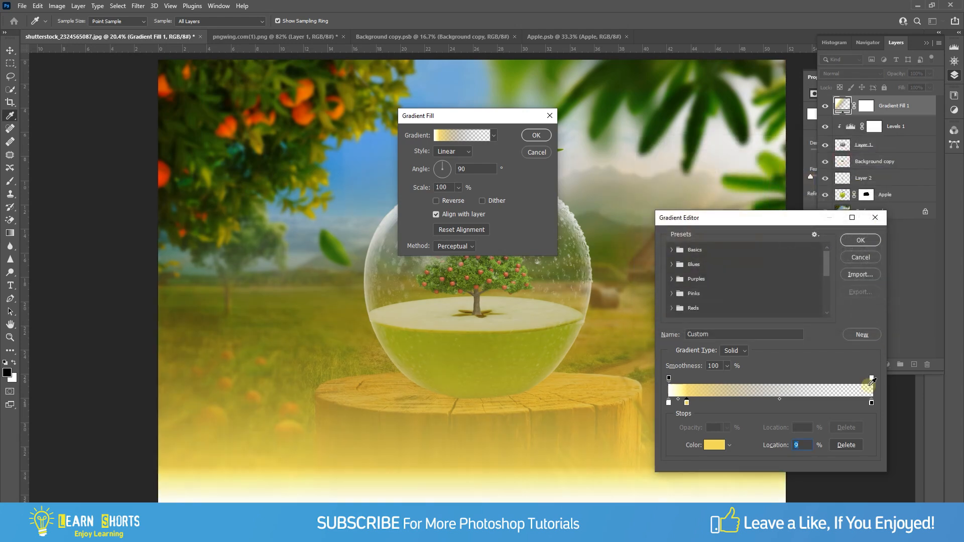
Set the gradient's end color stop at 100% to red ff0000 and accept the edited gradient
click(871, 402)
click(714, 445)
drag(735, 243, 767, 156)
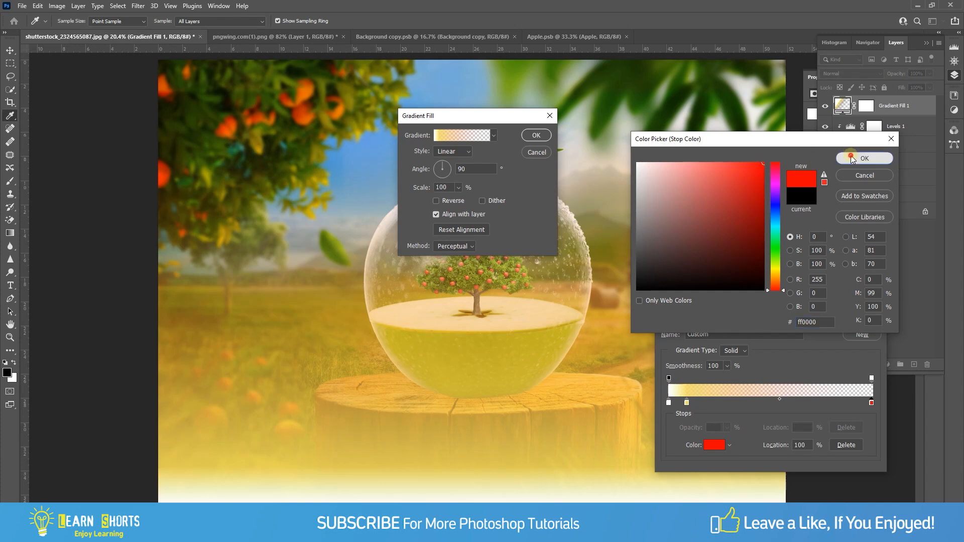
click(864, 158)
click(860, 240)
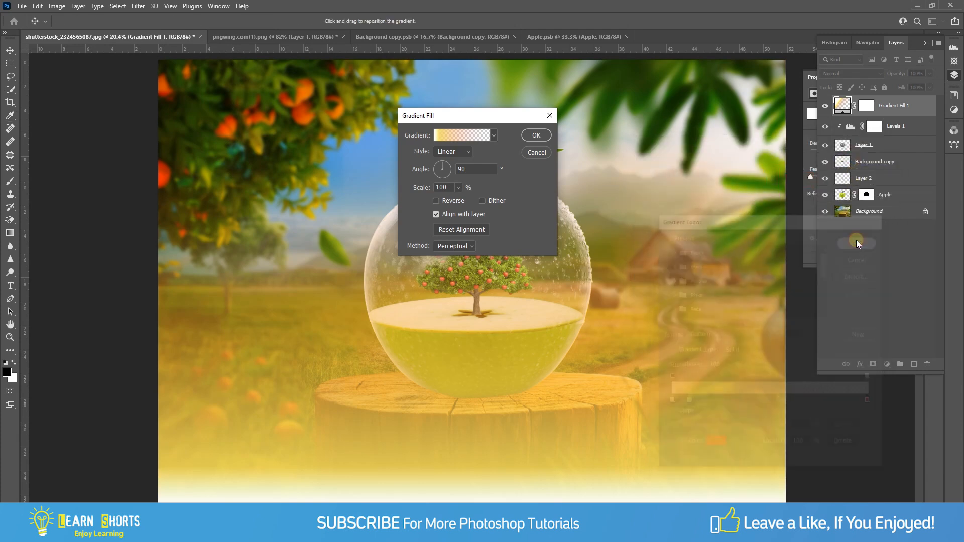
Set the gradient fill's style to Radial with a scale of 122% and accept the fill
click(457, 155)
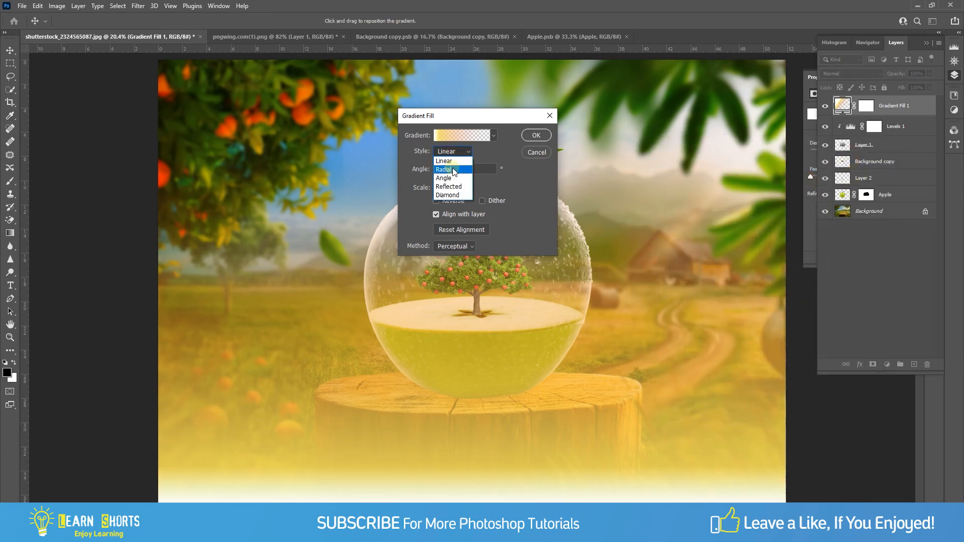
click(444, 169)
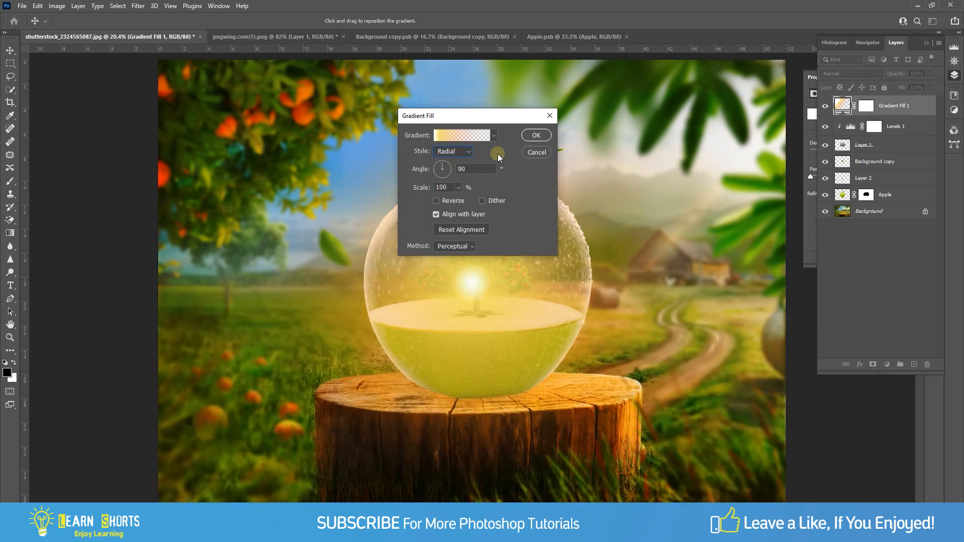
click(459, 187)
drag(461, 201, 460, 200)
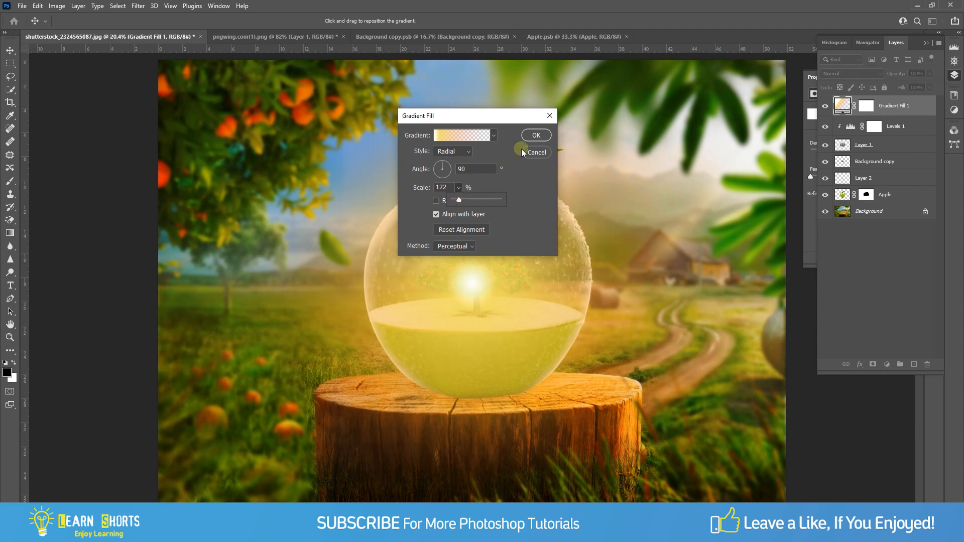
click(532, 136)
click(533, 136)
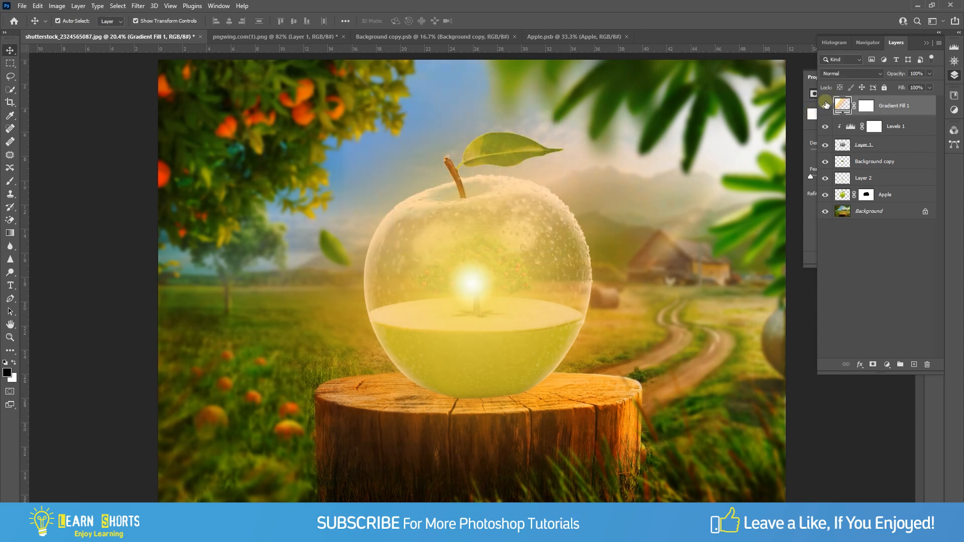
Set the blend mode of the Gradient Fill 1 layer to Hard Light
click(848, 74)
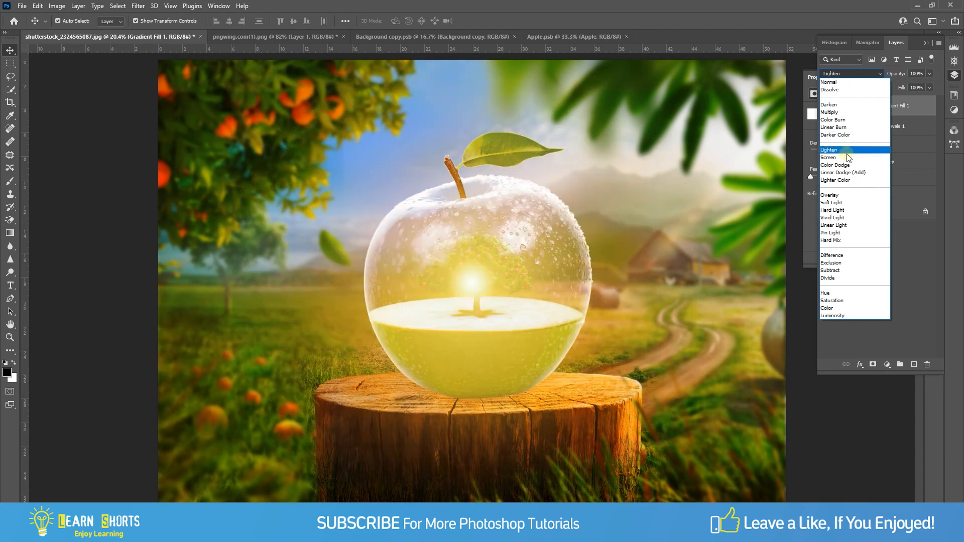
click(847, 176)
click(831, 74)
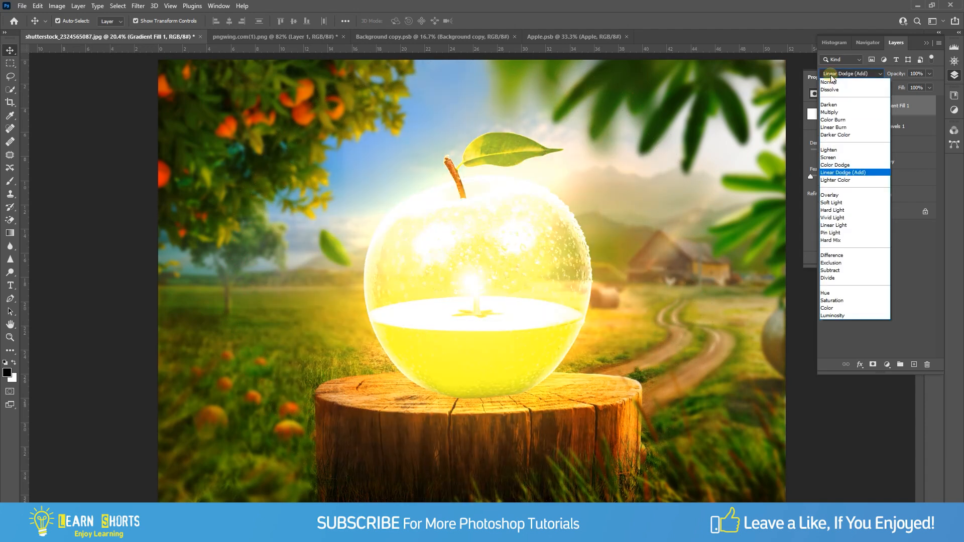
click(852, 211)
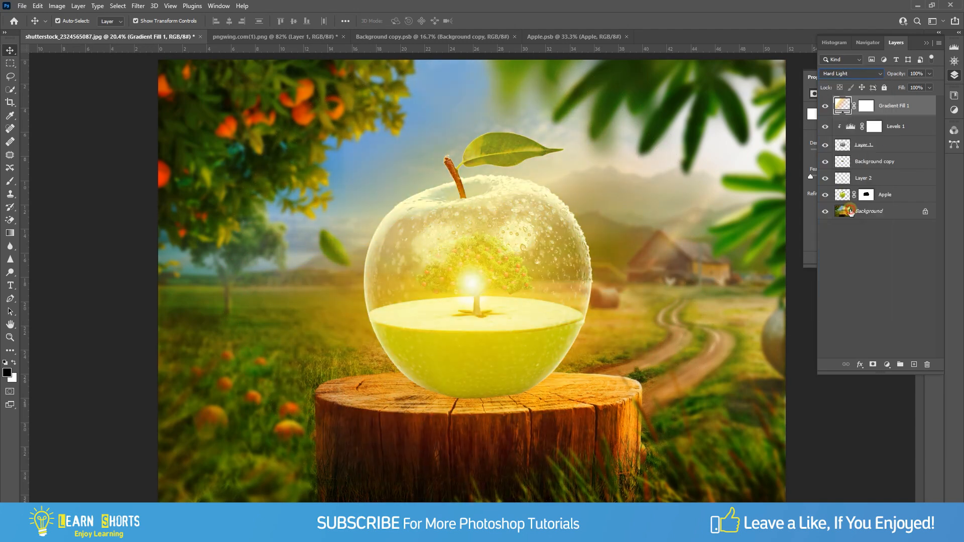
Rasterize Gradient Fill 1, then shrink and move it so the glow's bright center sits just beside the apple's upper left edge
right_click(908, 112)
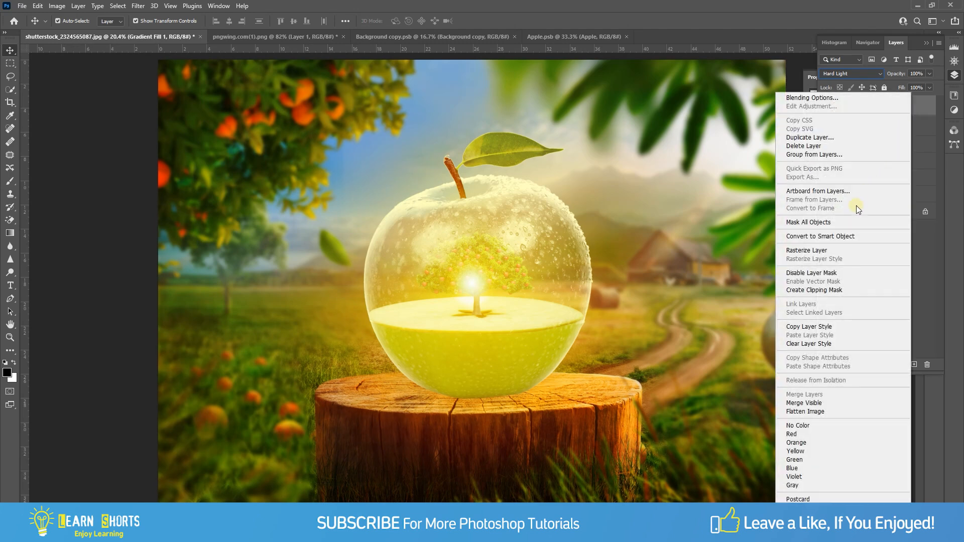
click(849, 252)
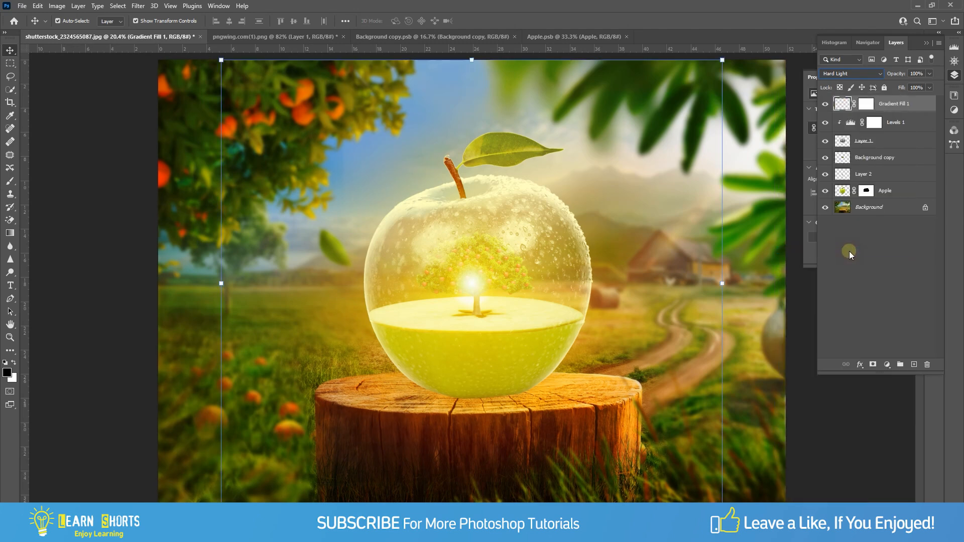
key(ctrl+t)
drag(533, 287, 431, 244)
drag(618, 236, 517, 231)
key(Return)
drag(903, 88, 909, 88)
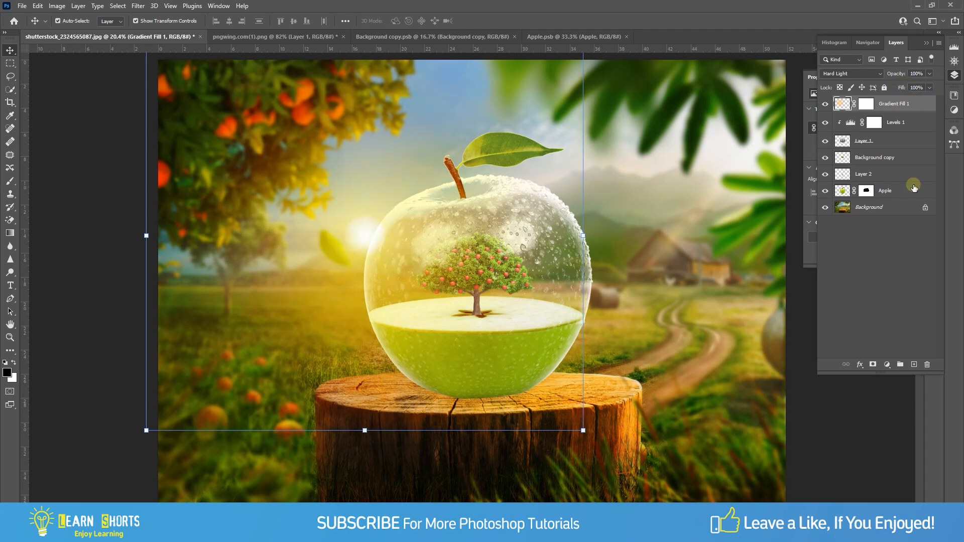
click(853, 300)
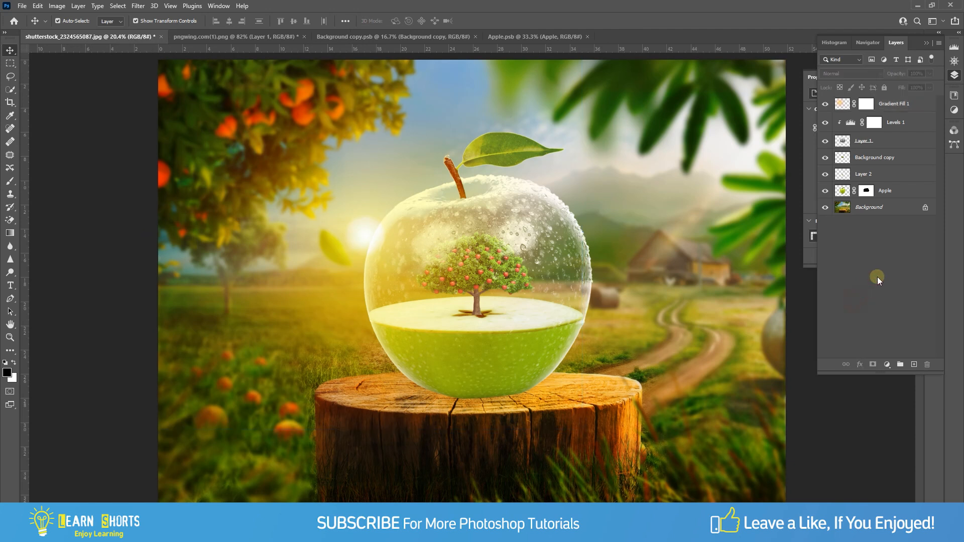
Add a new layer directly above Background and paint one large soft black spot behind the apple with the Brush tool
click(888, 207)
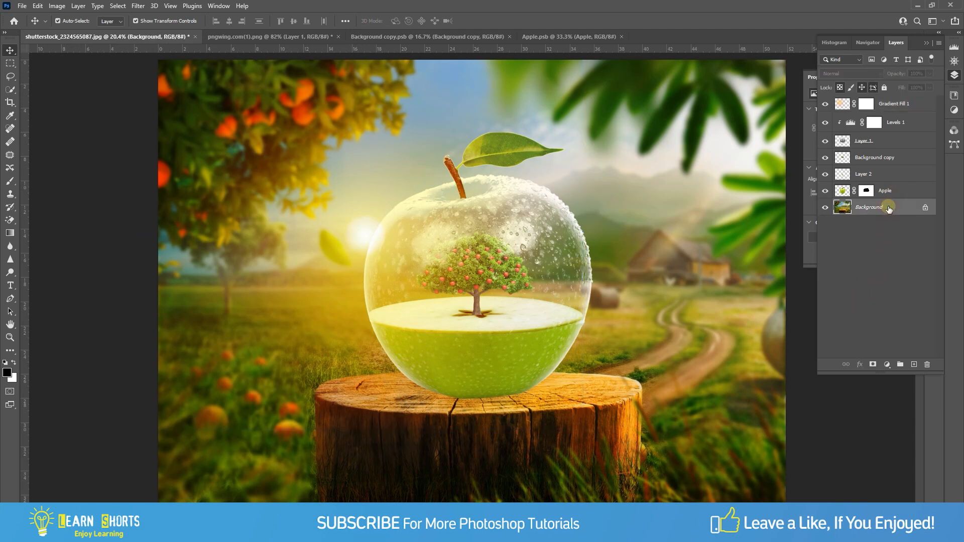
click(915, 363)
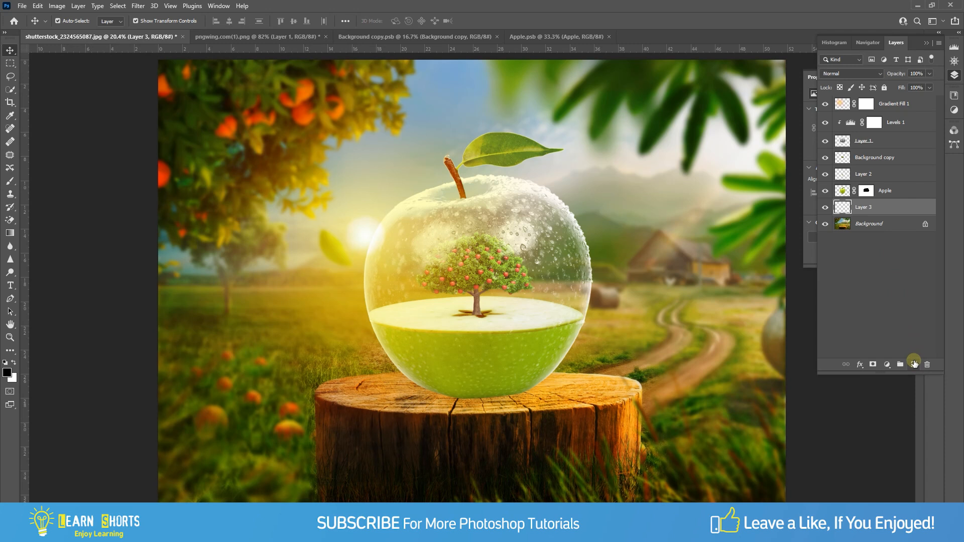
click(12, 182)
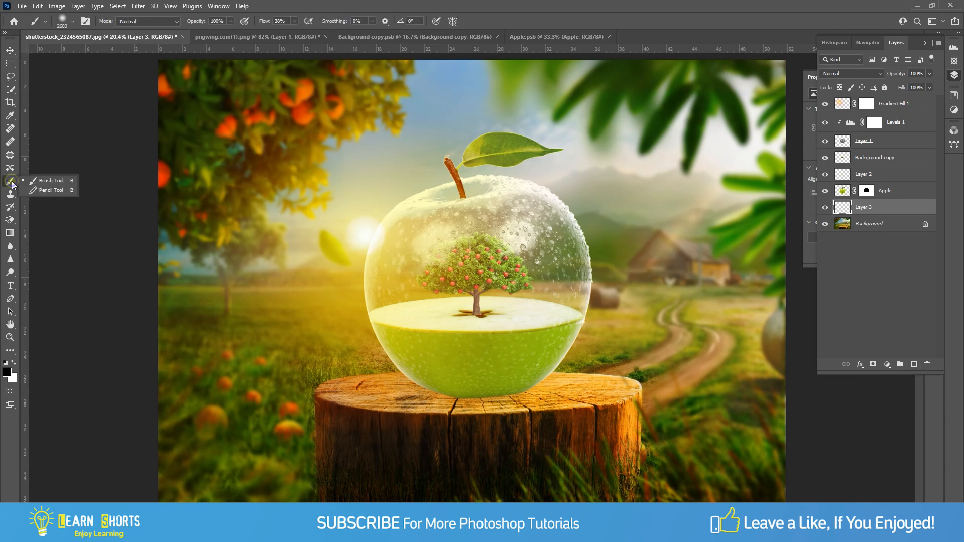
click(49, 181)
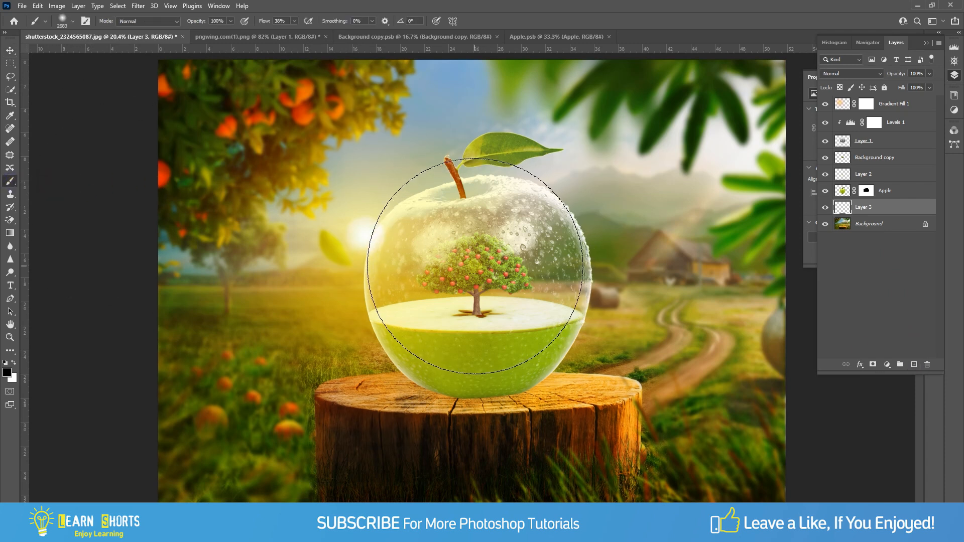
click(479, 266)
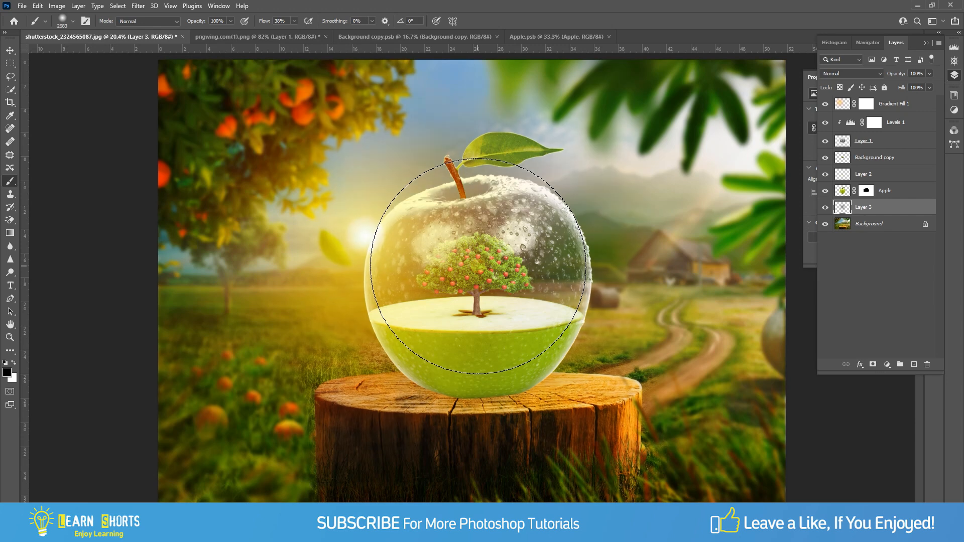
Squash the black spot to about 17% height as a flat shadow under the apple and set Layer 3 to Hard Light
click(9, 50)
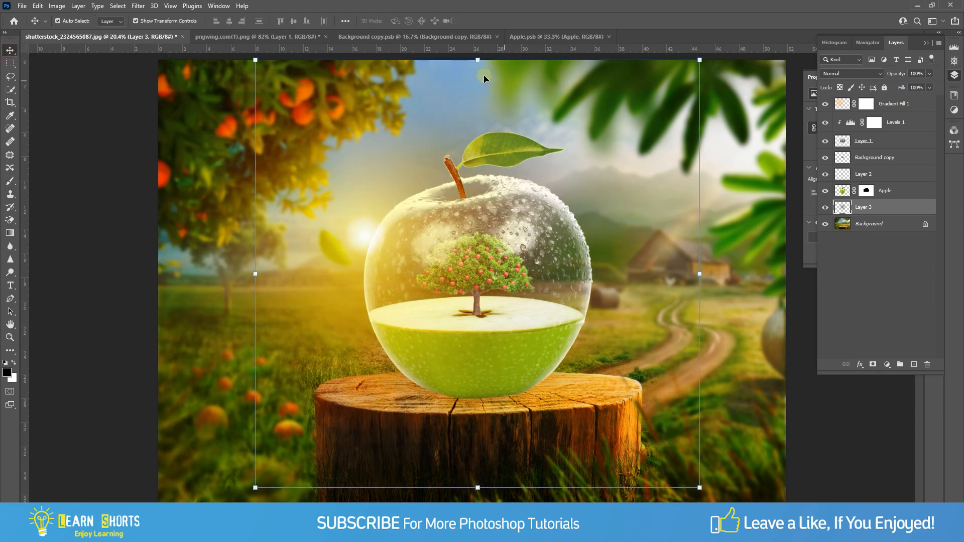
drag(478, 61, 495, 393)
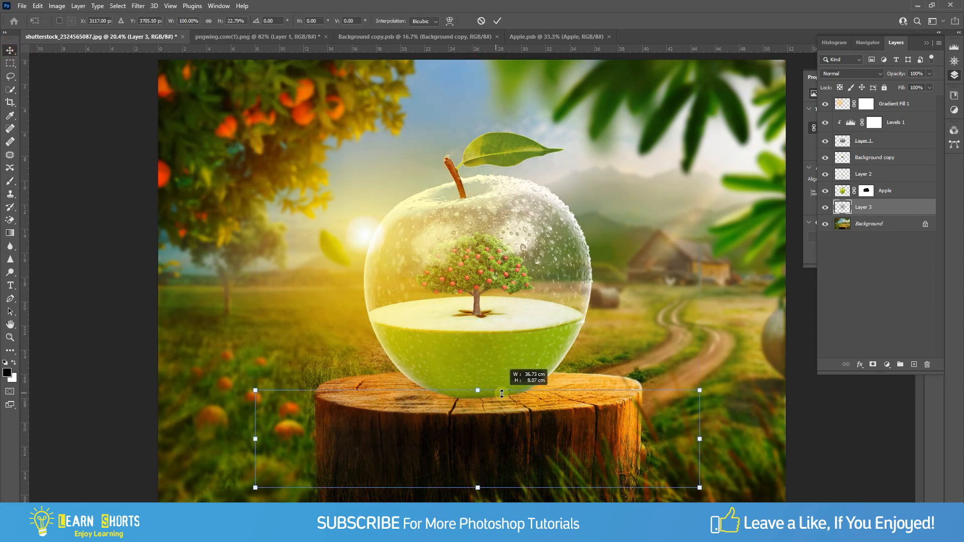
drag(521, 442, 521, 402)
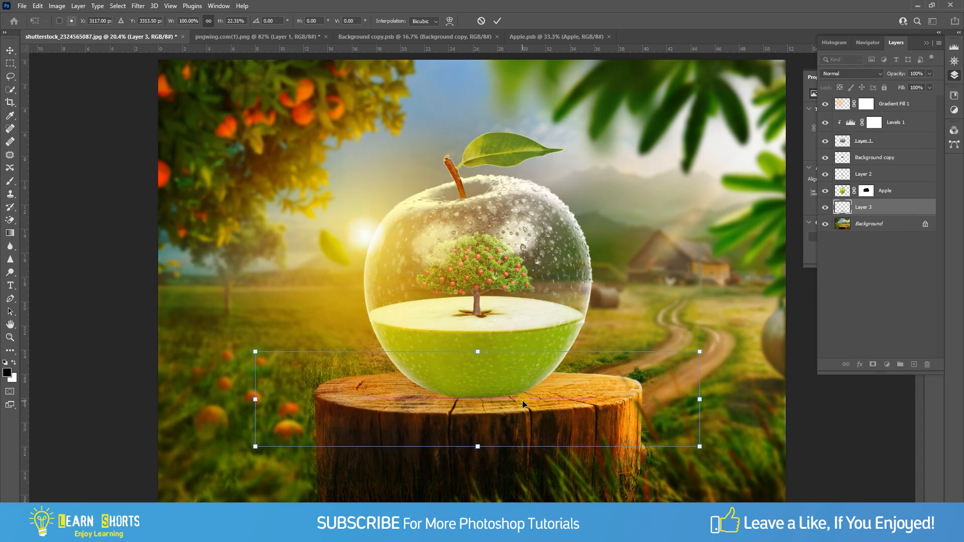
drag(477, 447, 505, 398)
key(Return)
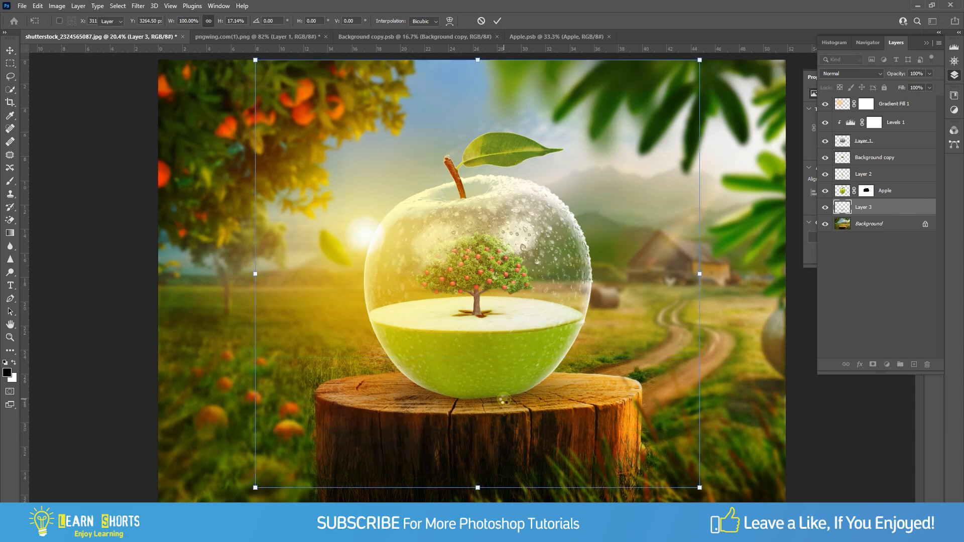
click(840, 76)
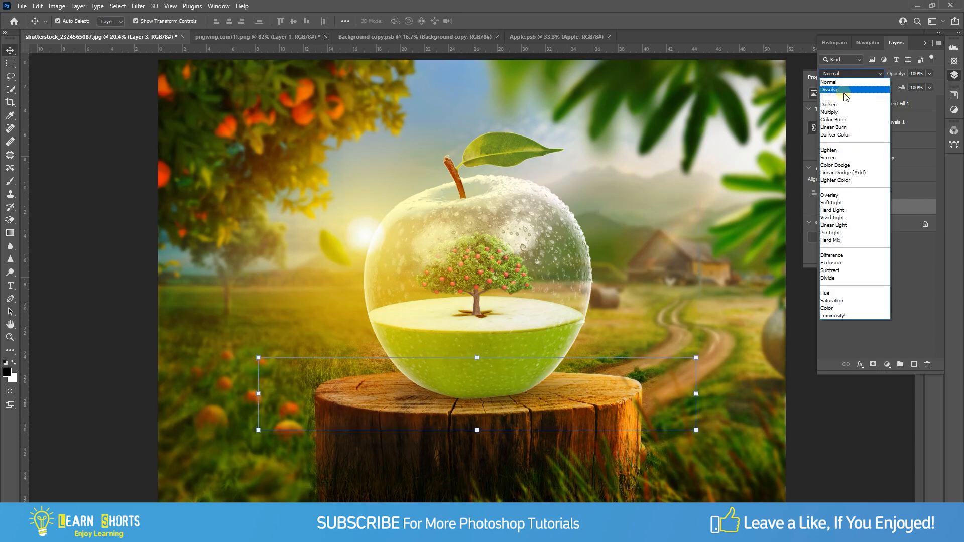
click(844, 210)
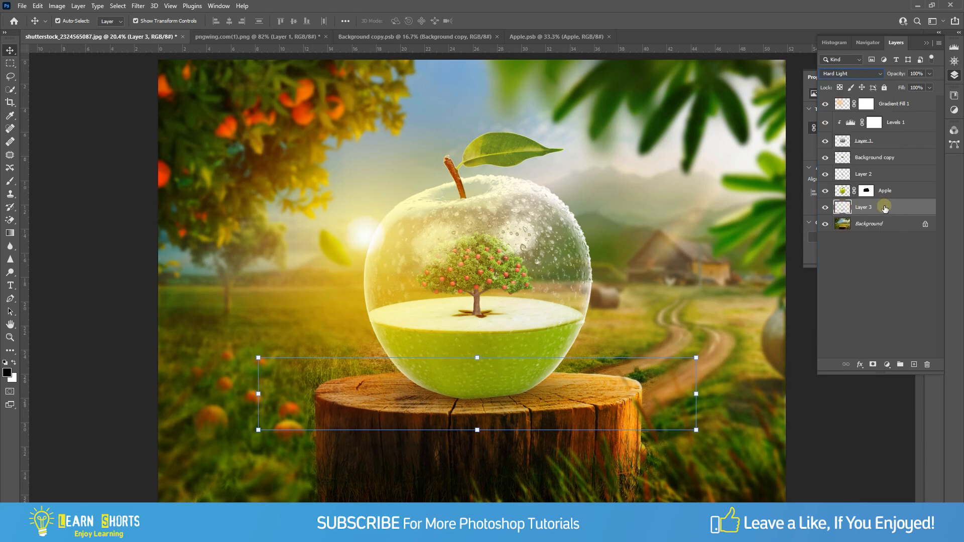
Duplicate Layer 3 as Layer 3 copy and scale the copy to about 74% around its center on the stump
right_click(885, 207)
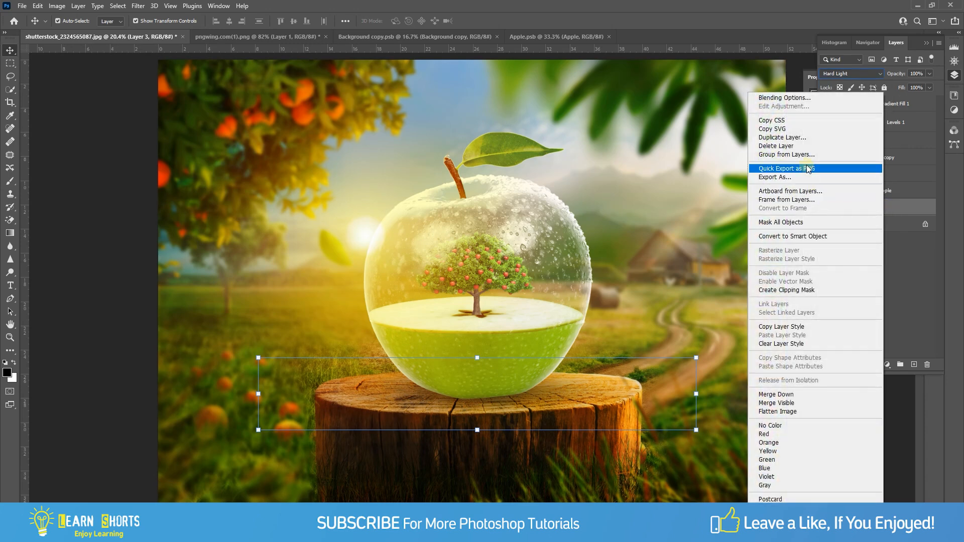
click(795, 139)
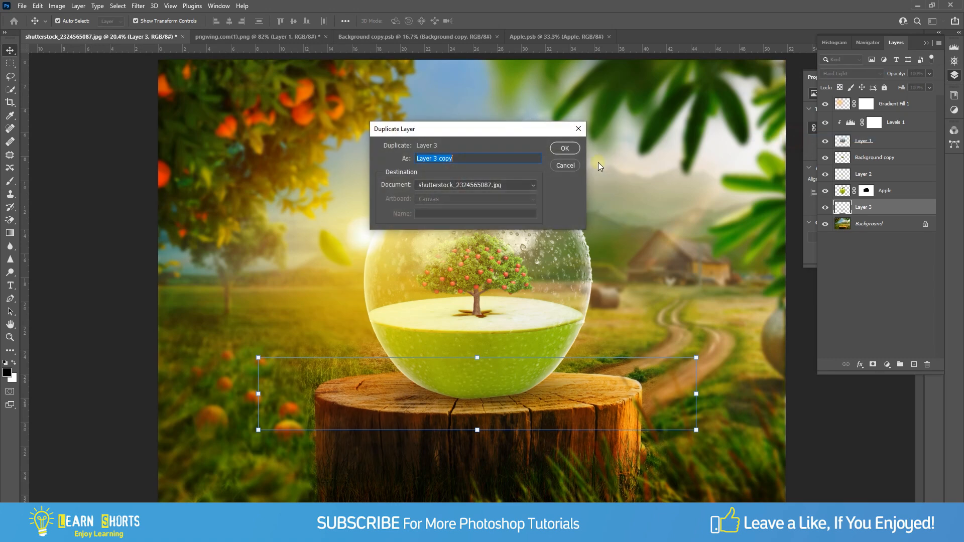
click(564, 149)
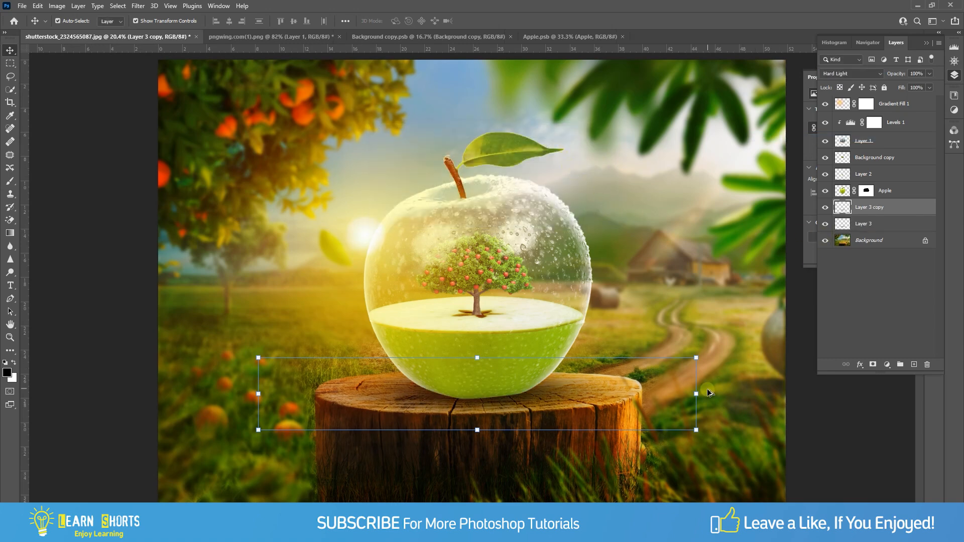
drag(696, 394, 637, 394)
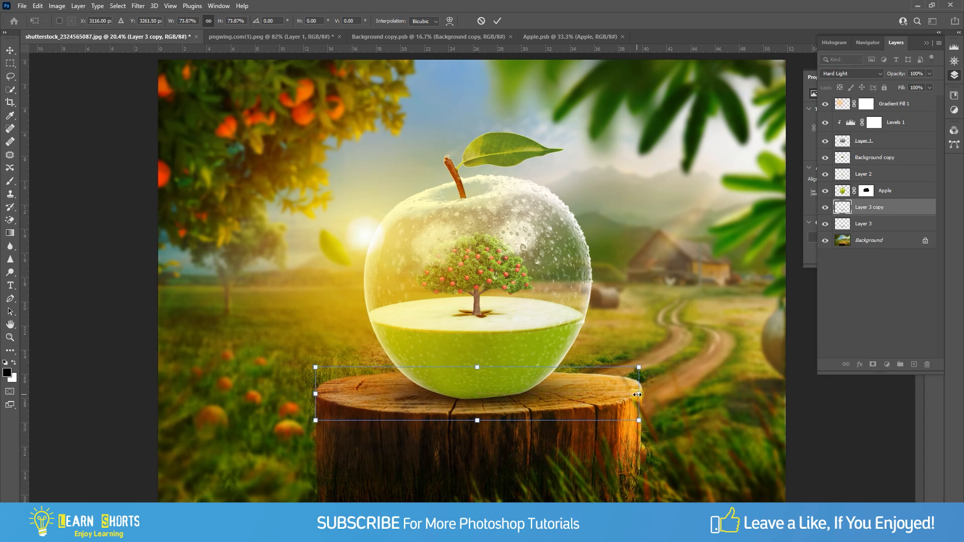
key(Return)
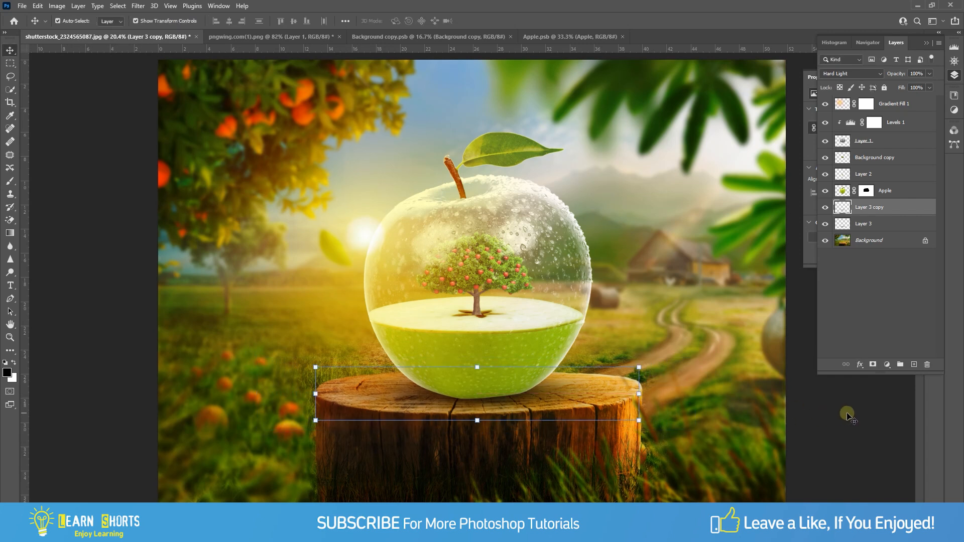
Deselect all layers and collapse the Layers and Properties panels to view the whole composition
click(863, 332)
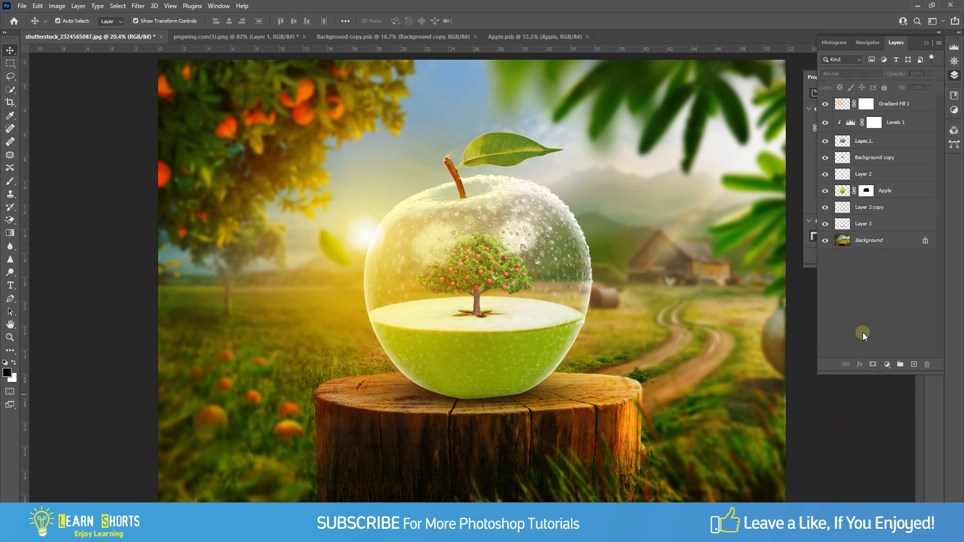
click(926, 46)
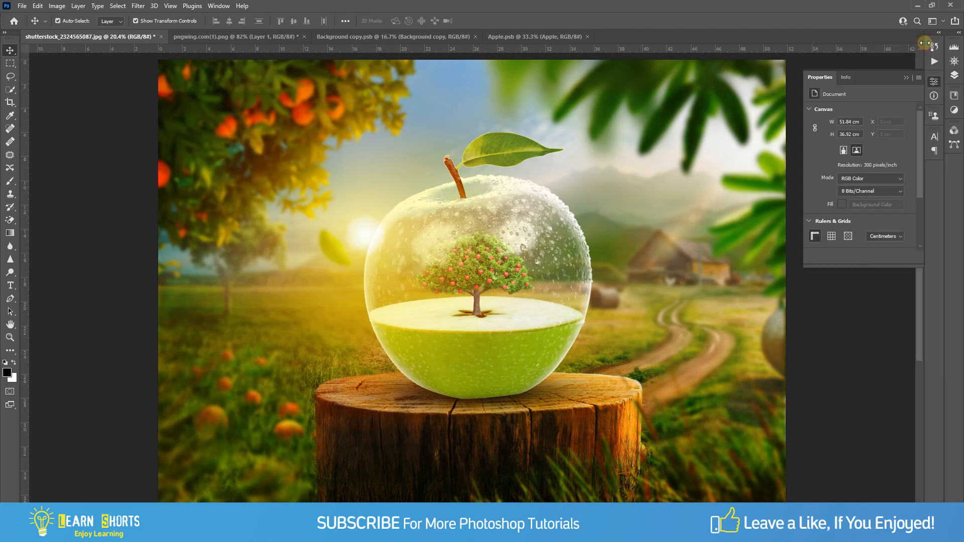
click(909, 77)
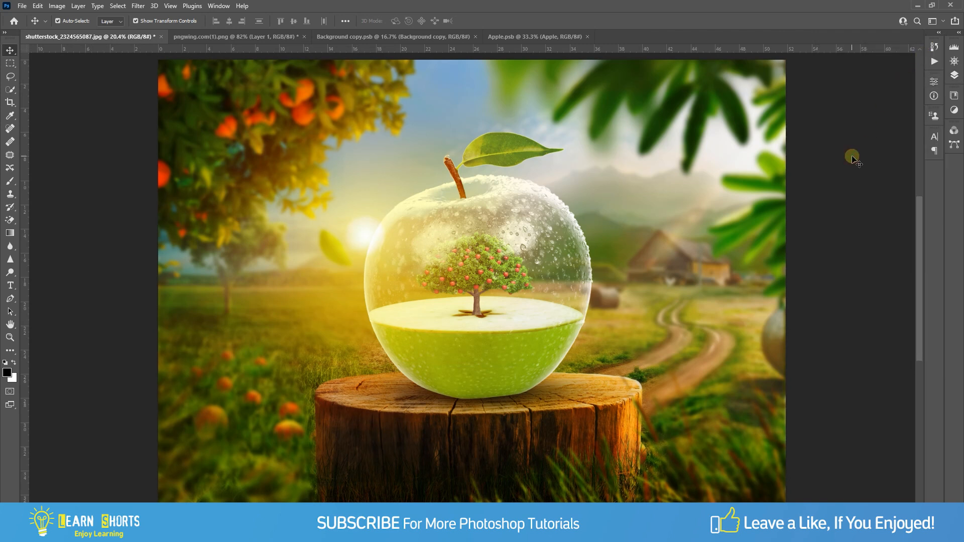